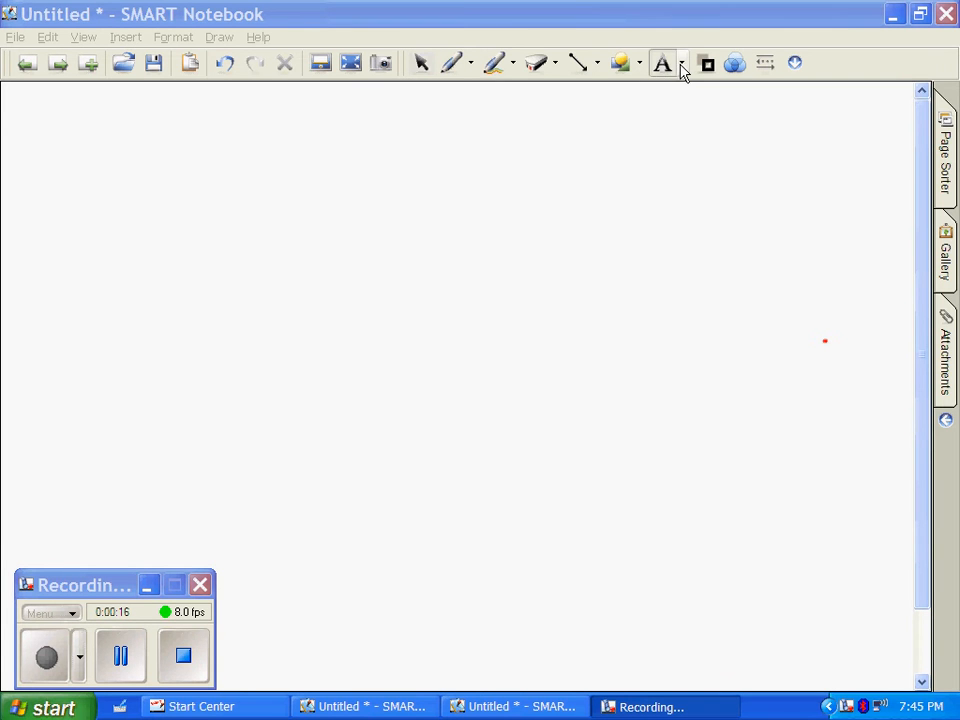
Draw a wide text box across the upper part of the page using the Times New Roman - 24 text style
{"action": "left_click", "coordinate": [681, 65]}
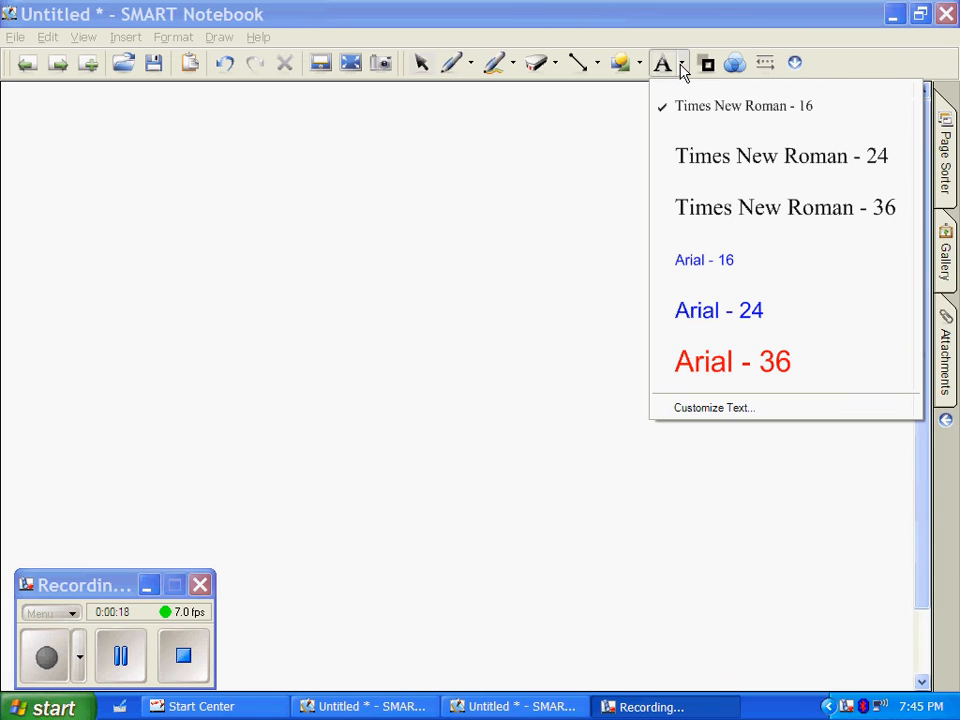
{"action": "left_click", "coordinate": [707, 163]}
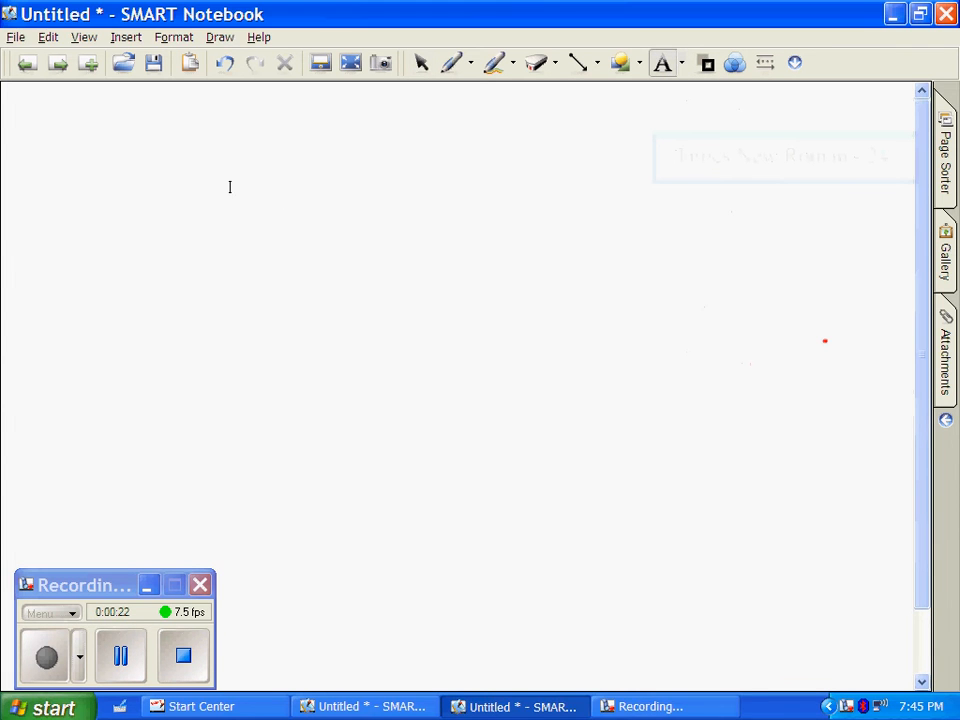
{"action": "mouse_move", "coordinate": [229, 186]}
{"action": "left_mouse_down"}
{"action": "mouse_move", "coordinate": [329, 208]}
{"action": "mouse_move", "coordinate": [421, 251]}
{"action": "mouse_move", "coordinate": [716, 326]}
{"action": "mouse_move", "coordinate": [744, 342]}
{"action": "left_mouse_up"}
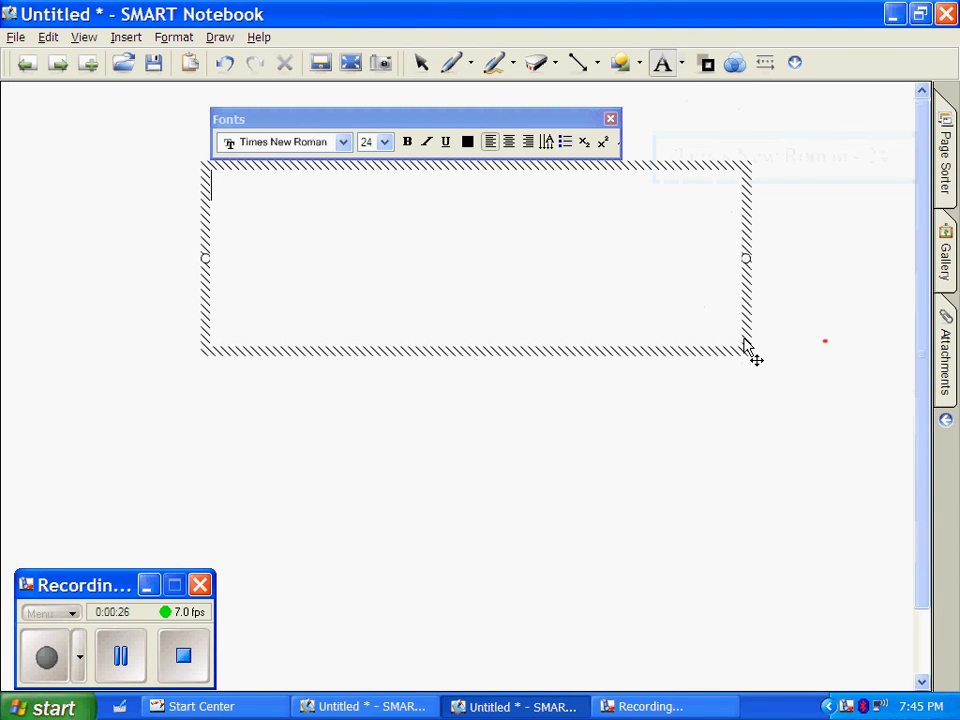
Enter the text "THIS IS A TEXT BOX!!!!!!!!!!" in the text box
{"action": "type", "text": "THIS "}
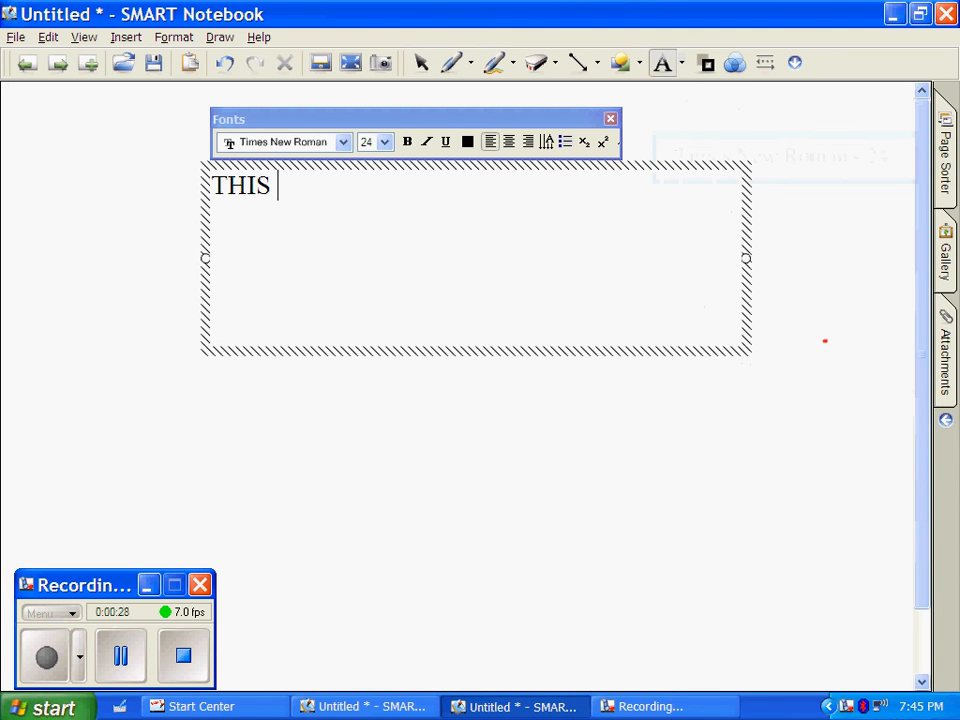
{"action": "type", "text": "IS A TEXT BXO"}
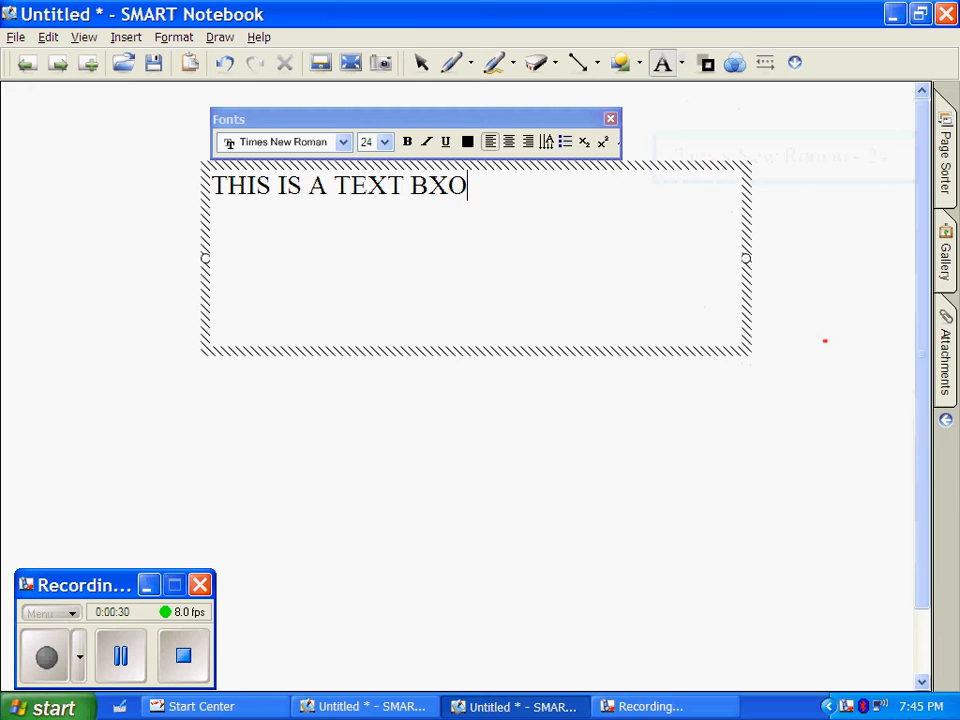
{"action": "key", "text": "BackSpace"}
{"action": "key", "text": "BackSpace"}
{"action": "type", "text": "OX"}
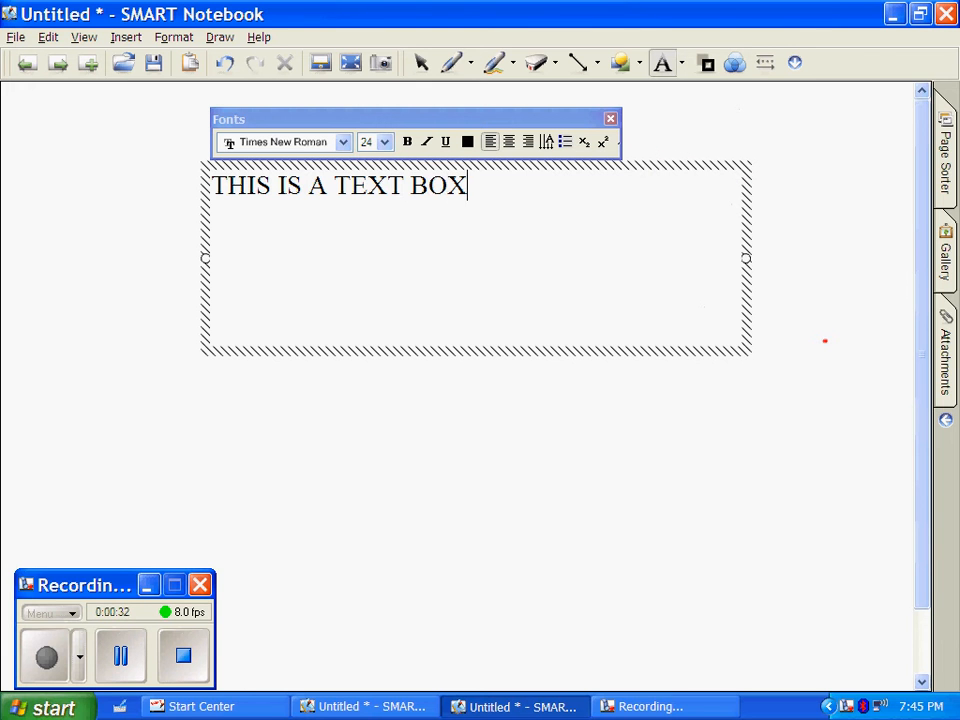
{"action": "type", "text": "!!!!!!!!!!"}
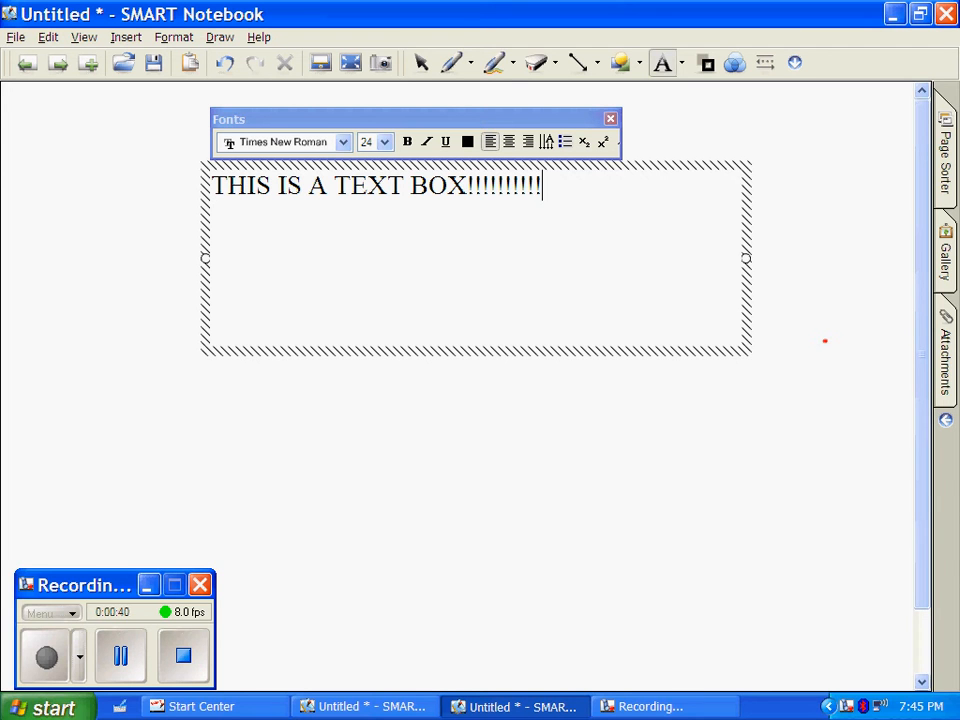
Change the font of the whole text line to Ravie
{"action": "left_click_drag", "start_coordinate": [548, 190], "coordinate": [214, 199]}
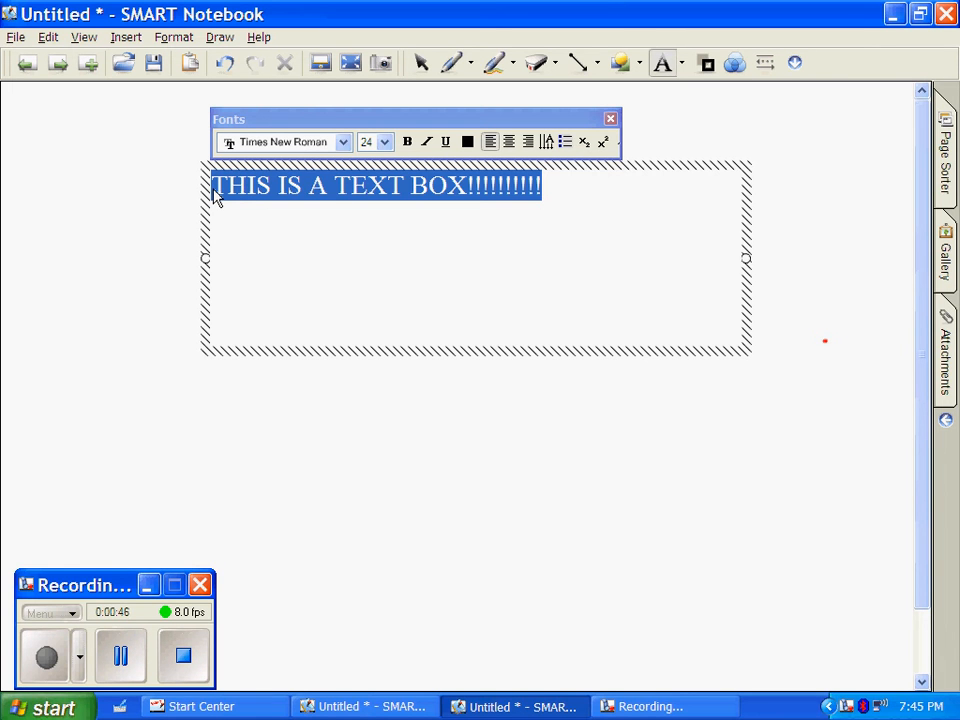
{"action": "left_click", "coordinate": [343, 142]}
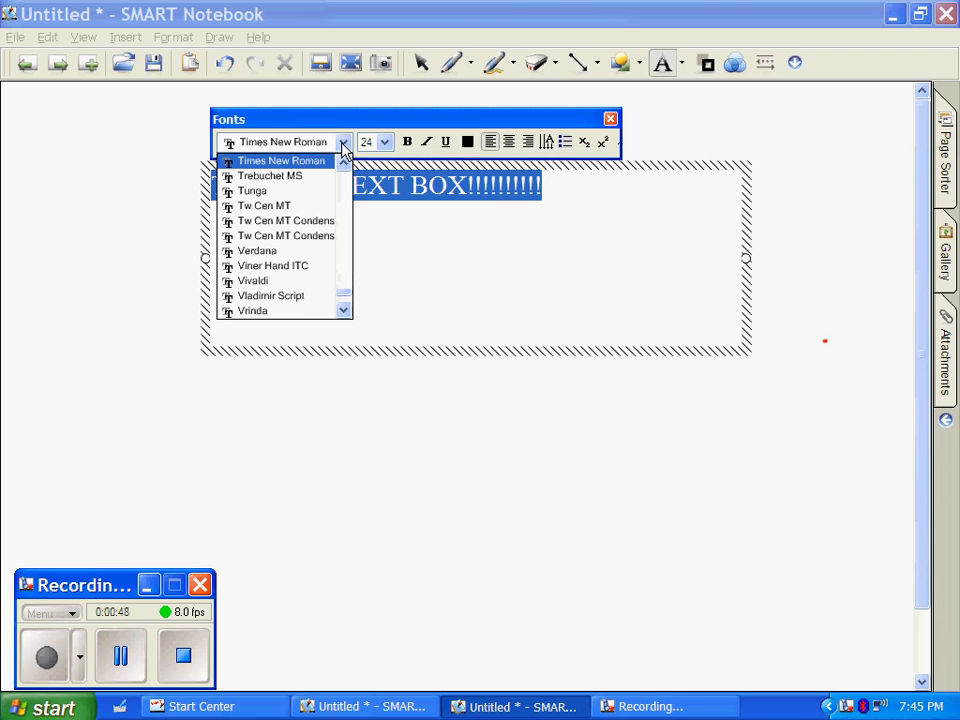
{"action": "left_click", "coordinate": [343, 164]}
{"action": "left_click_drag", "start_coordinate": [343, 164], "coordinate": [343, 164]}
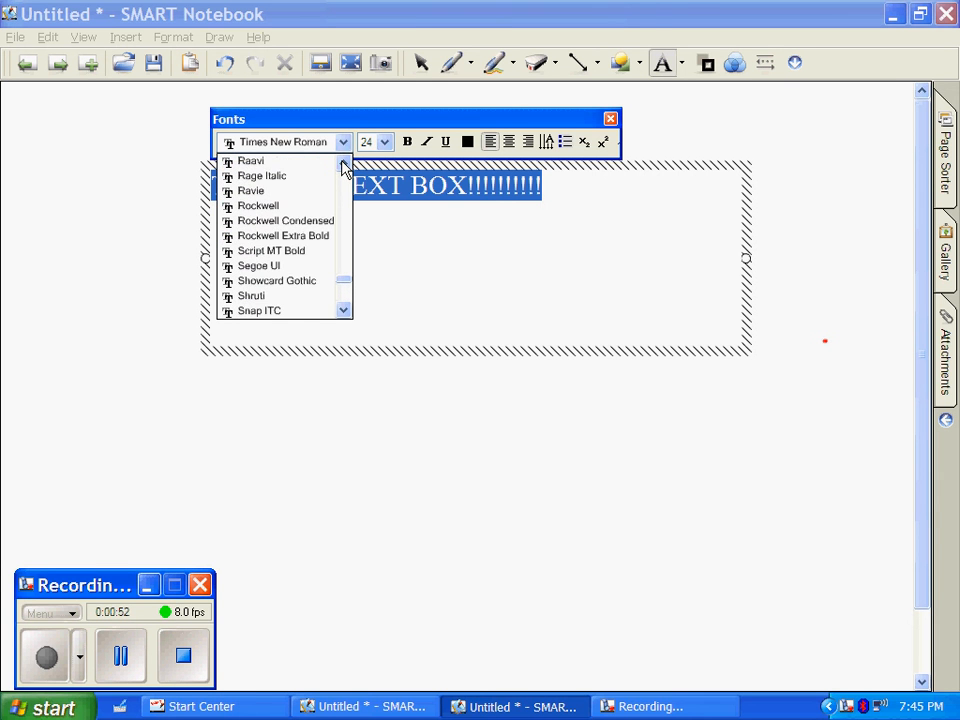
{"action": "left_click", "coordinate": [262, 191]}
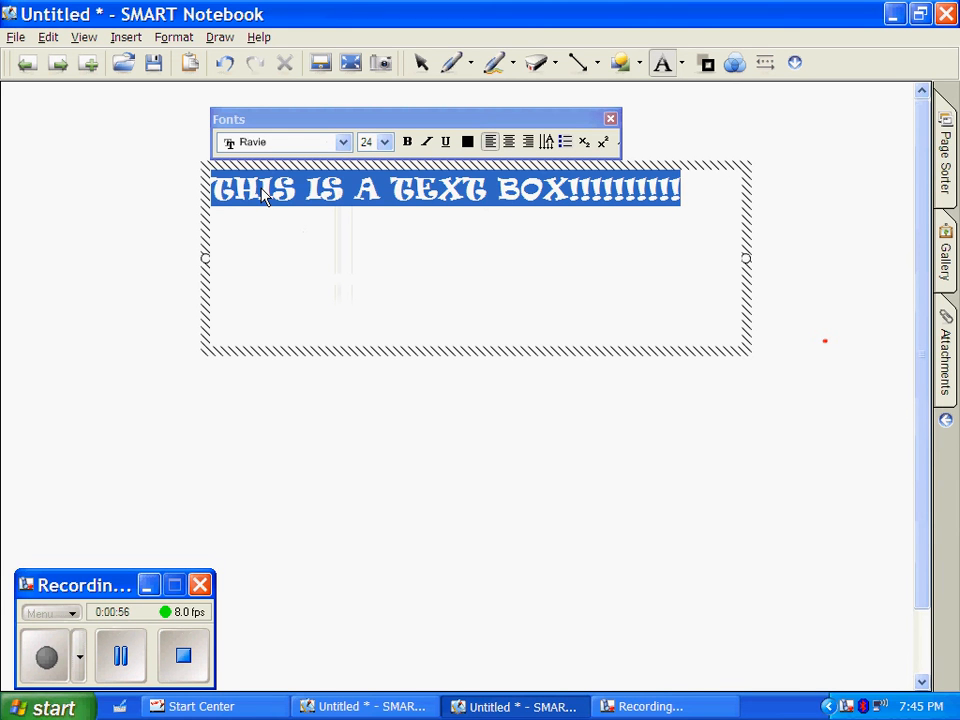
{"action": "left_click", "coordinate": [381, 300]}
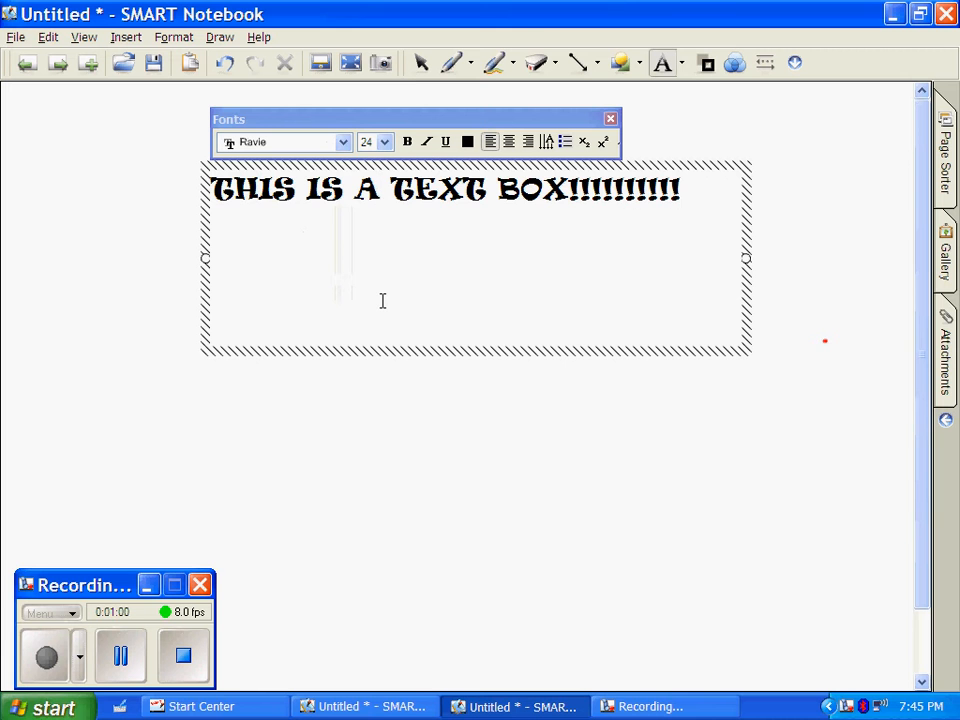
Try font sizes 72 and 8 on the whole text line and settle on size 22
{"action": "key", "text": "shift+Left"}
{"action": "key", "text": "shift+Left"}
{"action": "key", "text": "shift+Left"}
{"action": "key", "text": "shift+Left"}
{"action": "key", "text": "shift+Left"}
{"action": "key", "text": "shift+Left"}
{"action": "key", "text": "shift+Left"}
{"action": "key", "text": "shift+Left"}
{"action": "key", "text": "shift+Left"}
{"action": "key", "text": "shift+Left"}
{"action": "key", "text": "shift+Left"}
{"action": "key", "text": "shift+Left"}
{"action": "key", "text": "shift+Left"}
{"action": "key", "text": "shift+Left"}
{"action": "key", "text": "shift+Left"}
{"action": "key", "text": "shift+Left"}
{"action": "key", "text": "shift+Left"}
{"action": "key", "text": "shift+Left"}
{"action": "key", "text": "shift+Left"}
{"action": "key", "text": "shift+Left"}
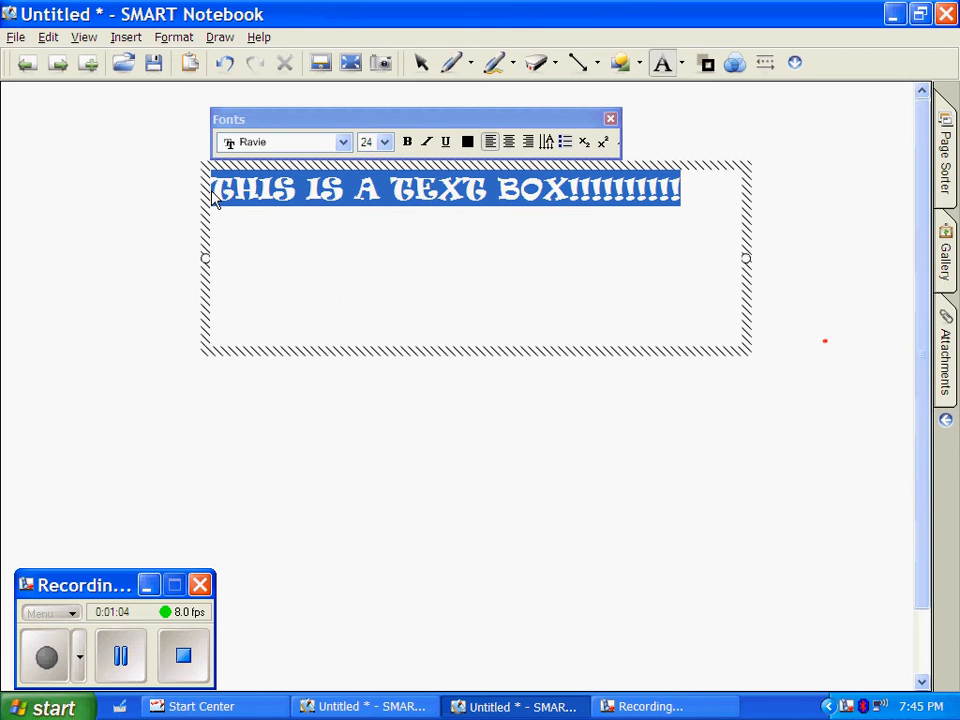
{"action": "left_click", "coordinate": [385, 143]}
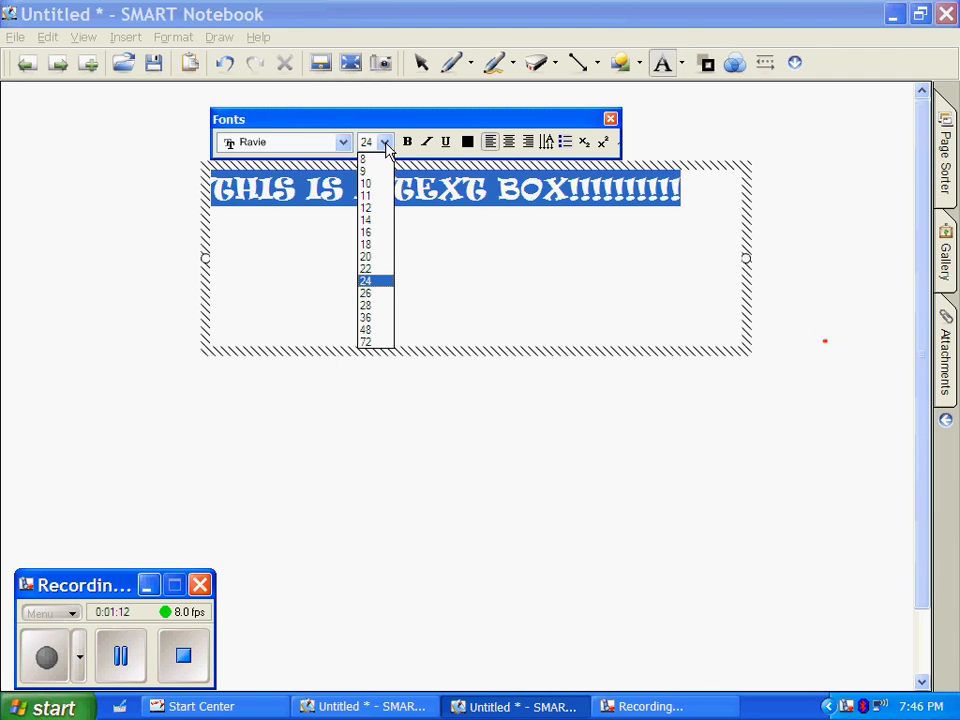
{"action": "left_click", "coordinate": [372, 342]}
{"action": "left_click", "coordinate": [385, 146]}
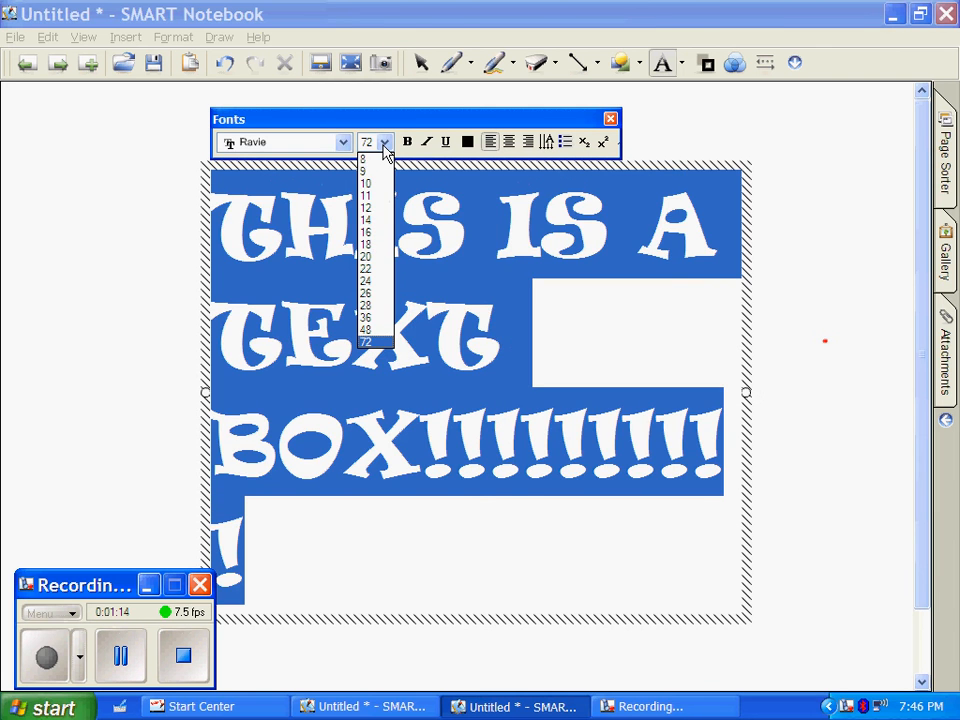
{"action": "left_click", "coordinate": [369, 159]}
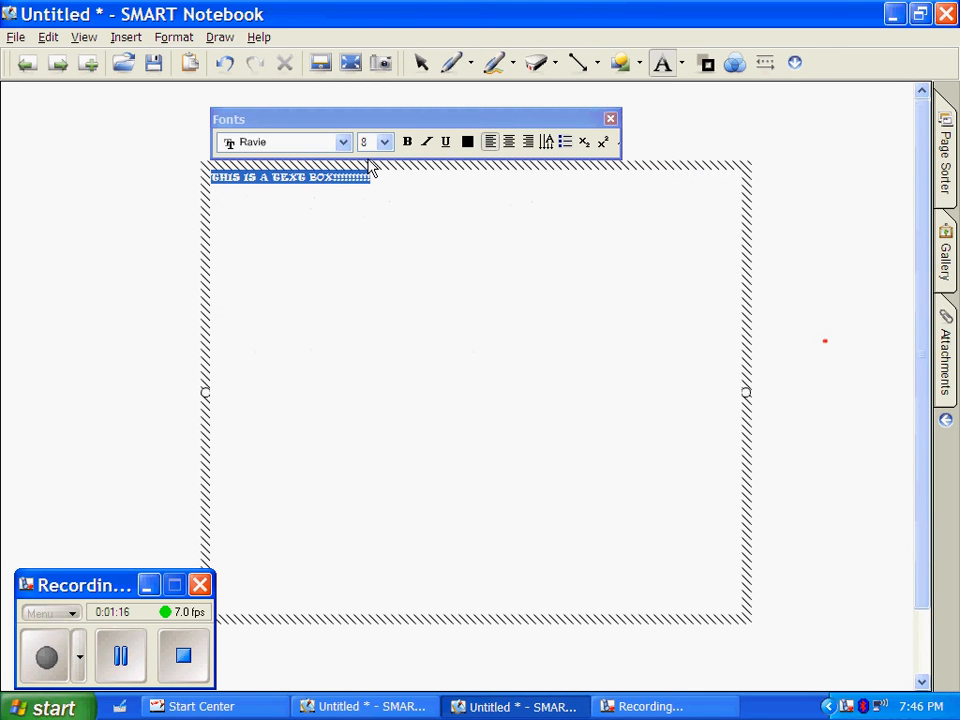
{"action": "left_click", "coordinate": [375, 142]}
{"action": "left_click", "coordinate": [368, 270]}
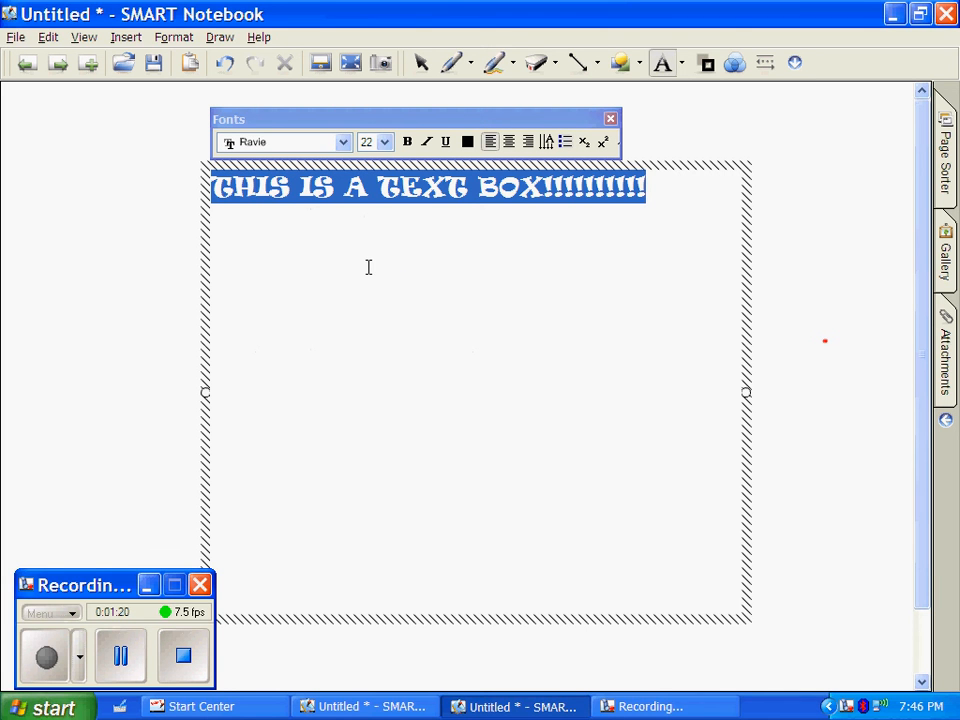
{"action": "left_click", "coordinate": [126, 665]}
{"action": "left_click", "coordinate": [147, 584]}
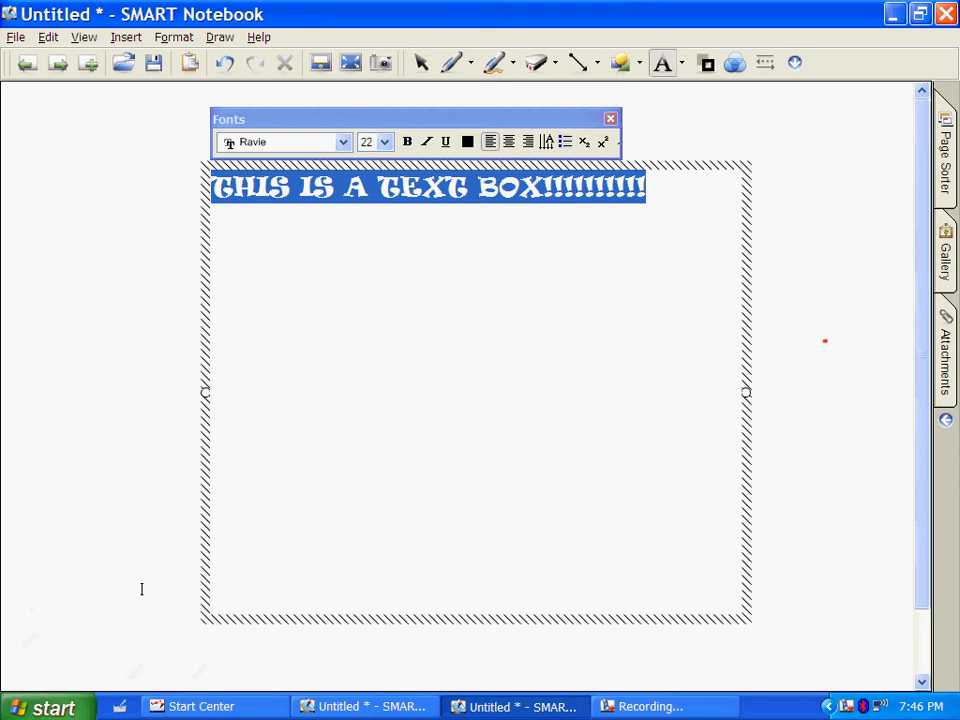
Make the whole text line bold and italic
{"action": "left_click", "coordinate": [407, 142]}
{"action": "left_click", "coordinate": [381, 372]}
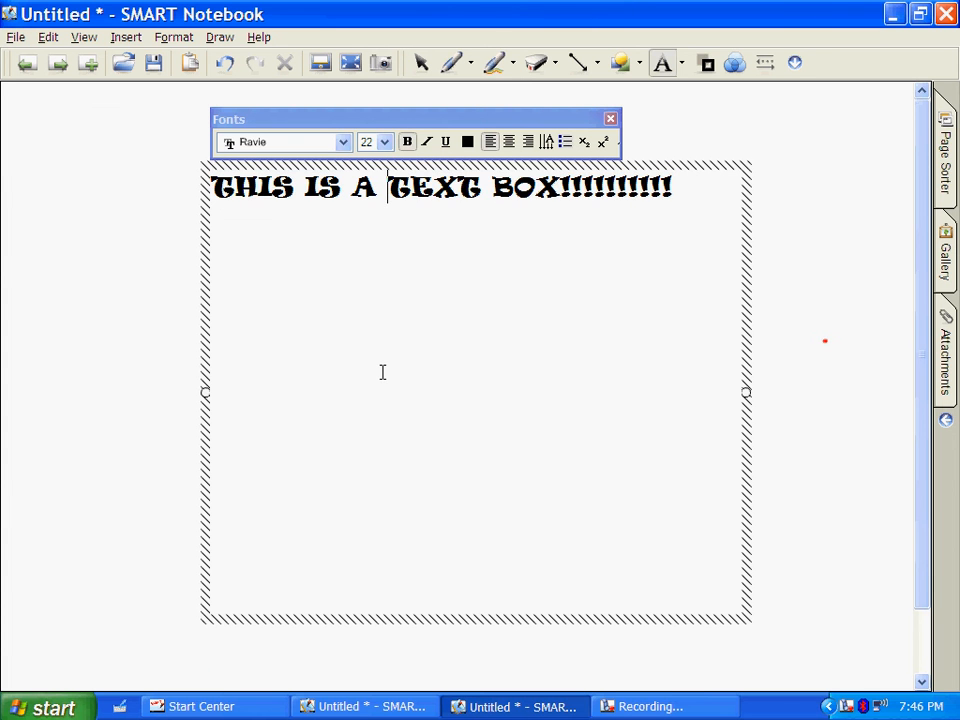
{"action": "left_click_drag", "start_coordinate": [677, 200], "coordinate": [213, 203]}
{"action": "left_click", "coordinate": [427, 142]}
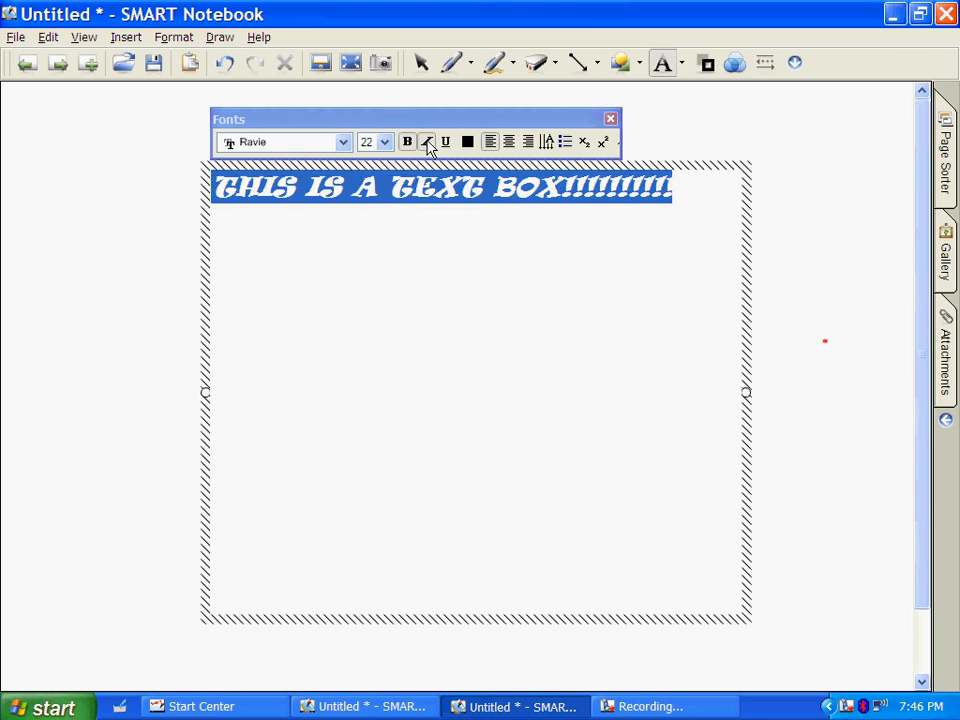
{"action": "left_click", "coordinate": [380, 381]}
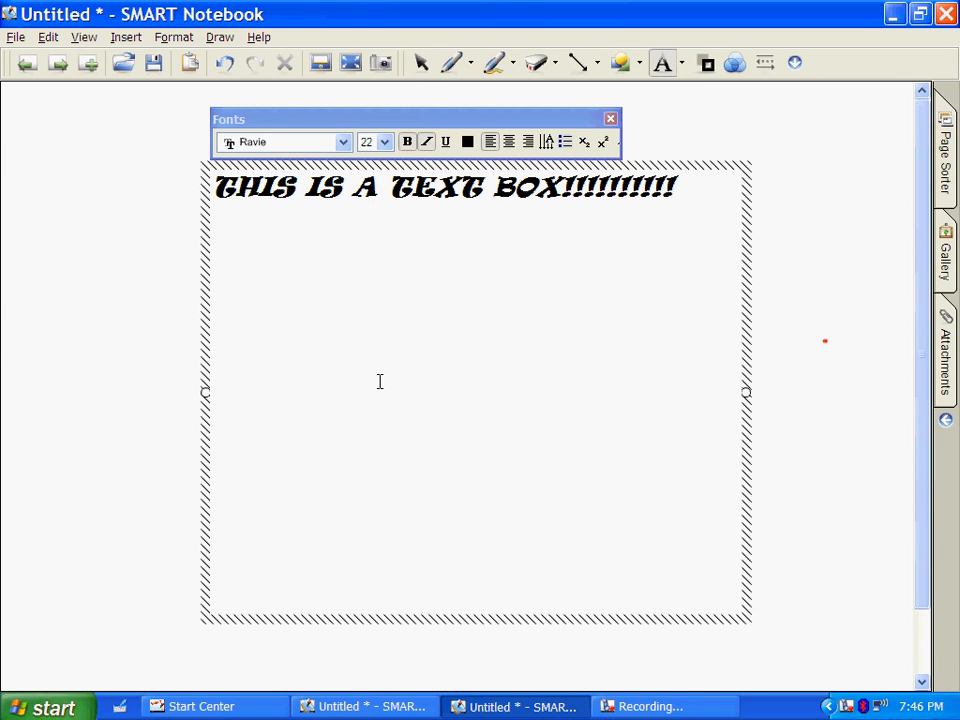
Underline the whole text line
{"action": "left_click_drag", "start_coordinate": [705, 227], "coordinate": [195, 204]}
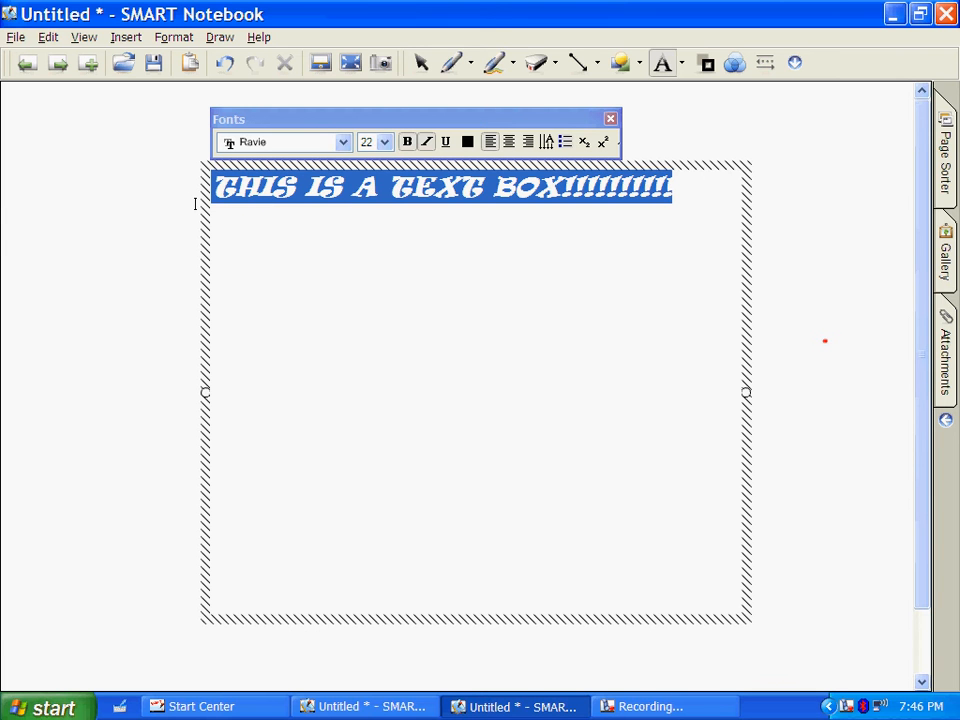
{"action": "left_click", "coordinate": [445, 141]}
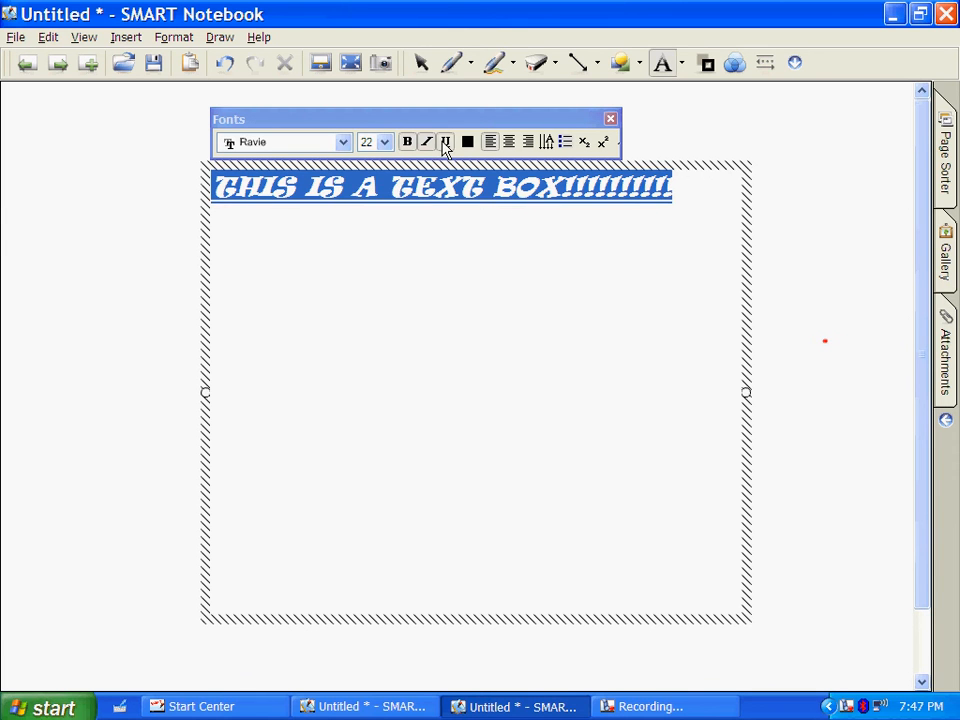
{"action": "left_click", "coordinate": [359, 382]}
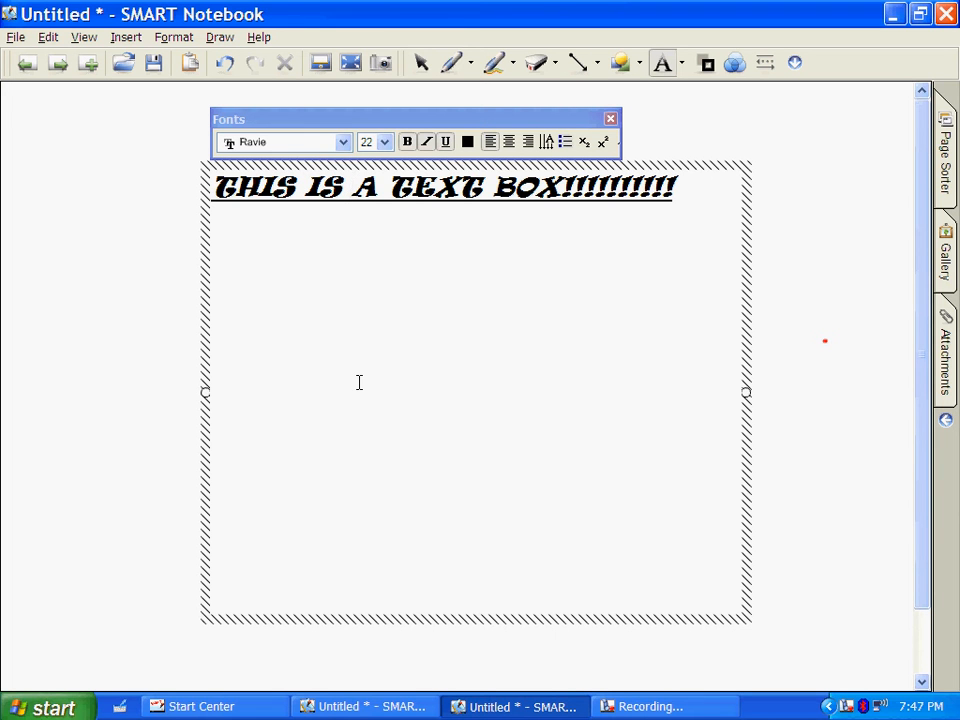
Color the whole text line bright green
{"action": "left_click_drag", "start_coordinate": [670, 190], "coordinate": [212, 196]}
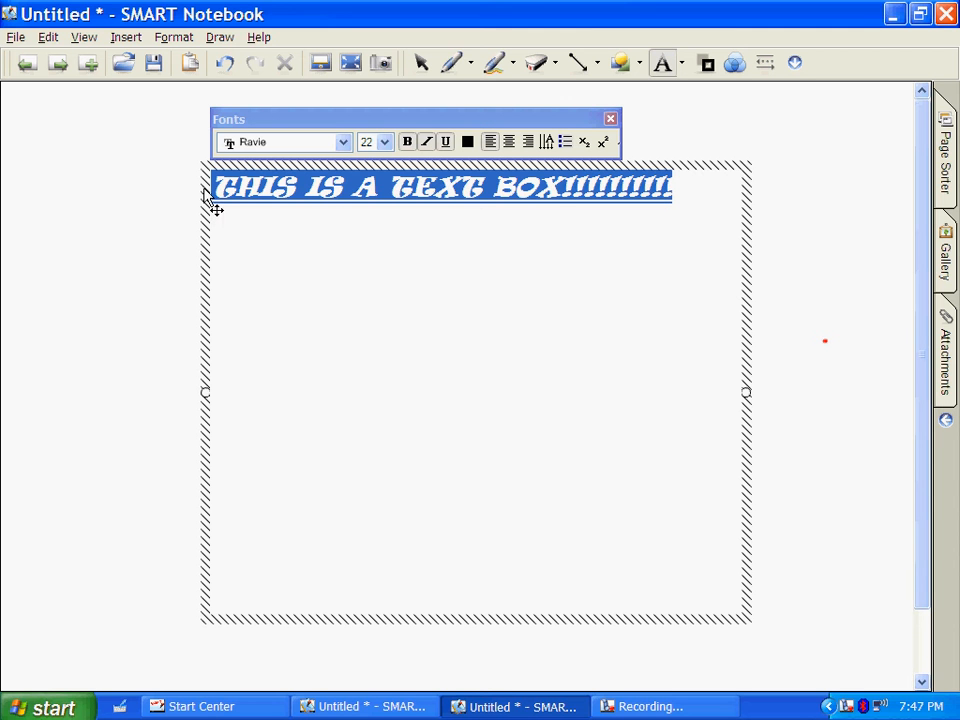
{"action": "left_click", "coordinate": [467, 142]}
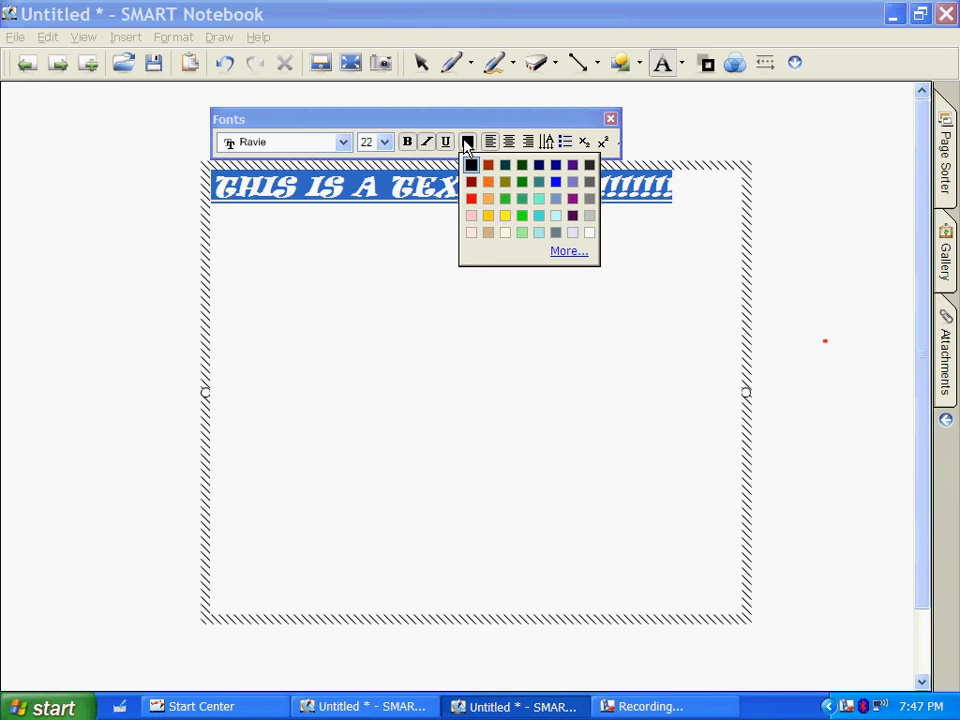
{"action": "left_click", "coordinate": [522, 215]}
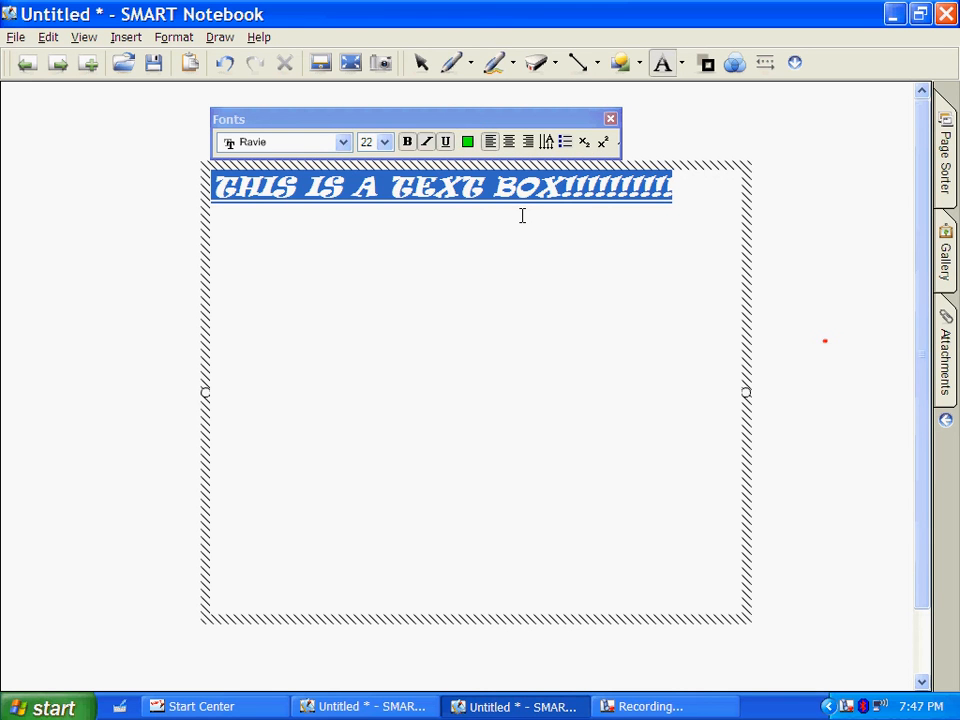
{"action": "left_click", "coordinate": [429, 499]}
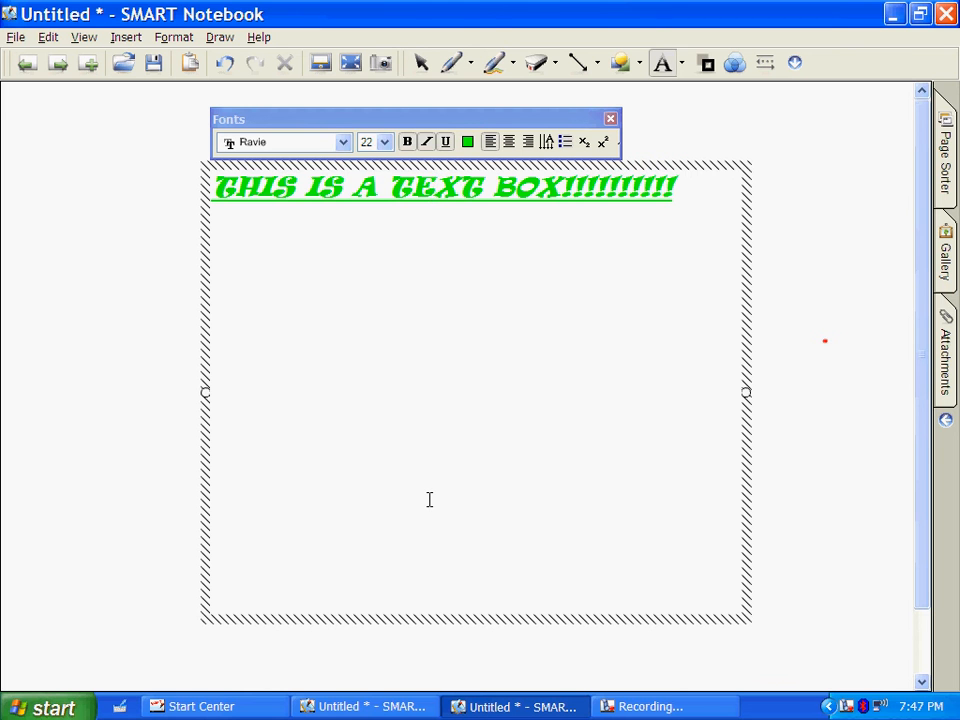
Set the color of the whole text line to red
{"action": "left_click_drag", "start_coordinate": [672, 188], "coordinate": [208, 192]}
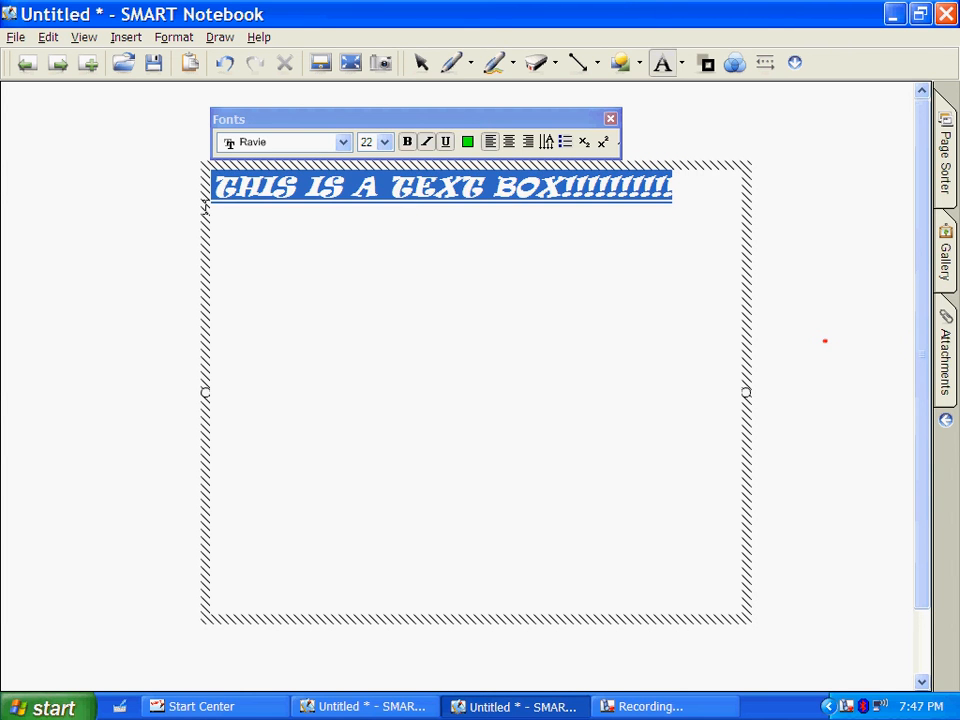
{"action": "left_click", "coordinate": [467, 142]}
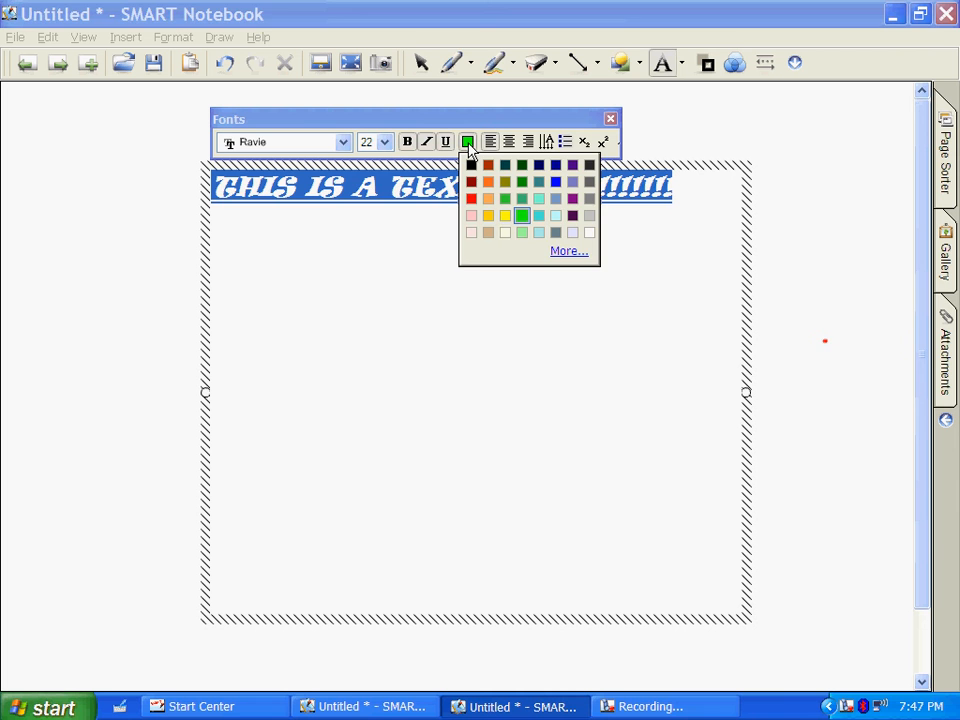
{"action": "left_click", "coordinate": [471, 198]}
{"action": "left_click", "coordinate": [446, 392]}
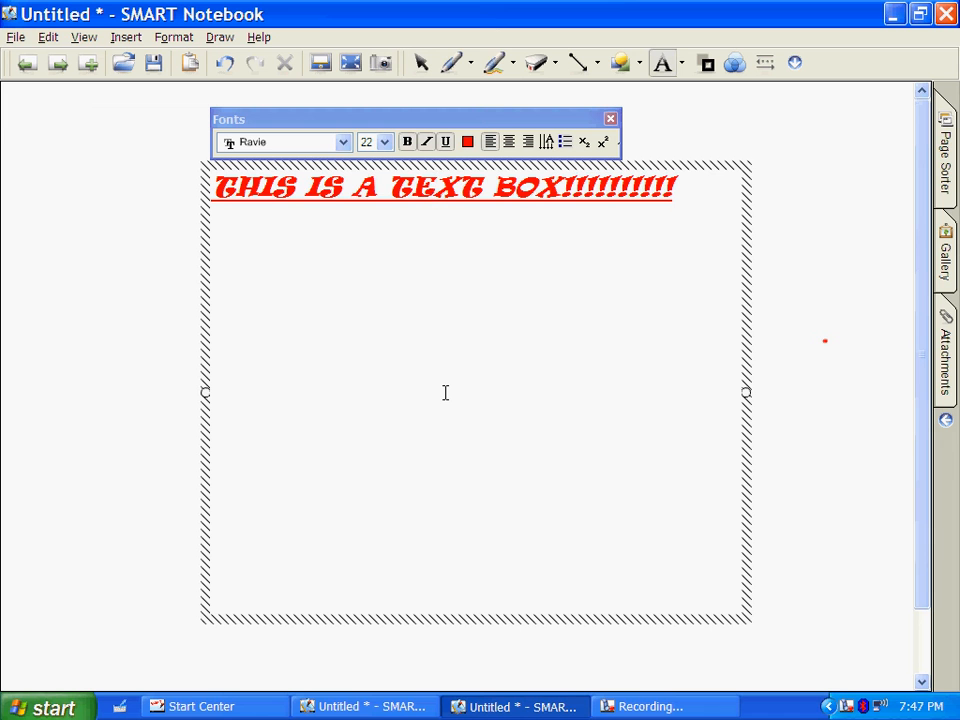
Try centering the text line in its box and finish with it right-aligned
{"action": "left_click_drag", "start_coordinate": [692, 227], "coordinate": [210, 210]}
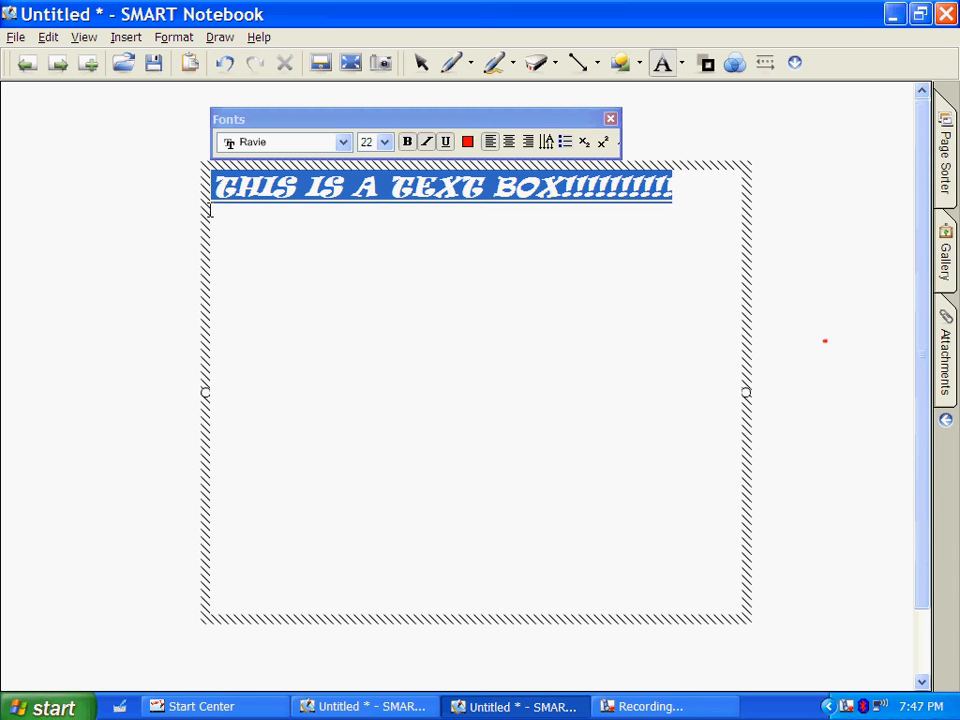
{"action": "left_click", "coordinate": [509, 142]}
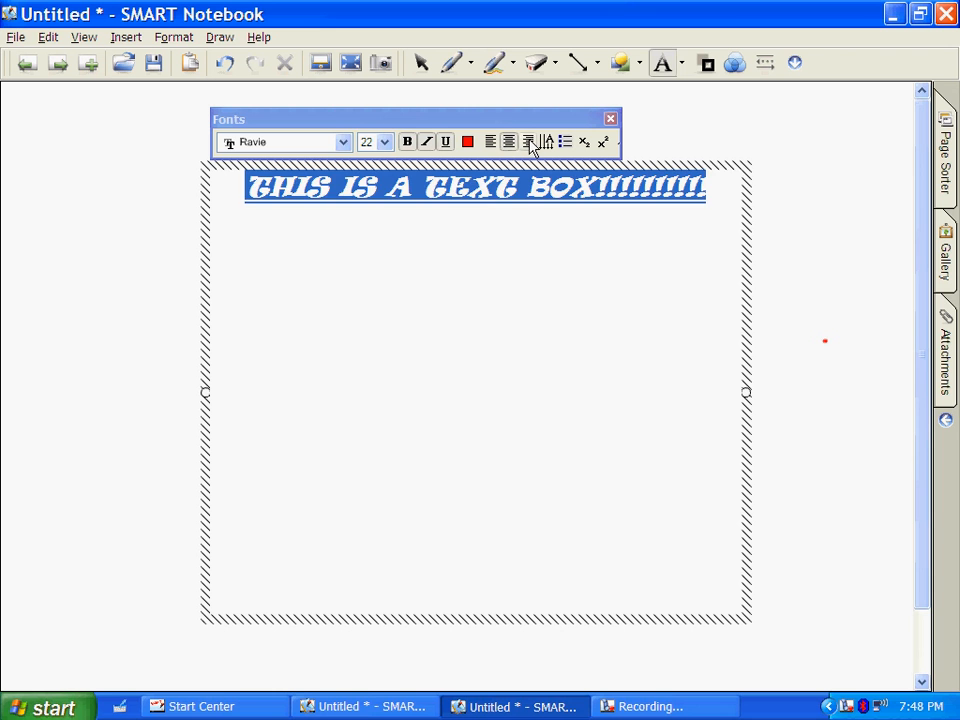
{"action": "left_click", "coordinate": [529, 142]}
{"action": "left_click", "coordinate": [512, 409]}
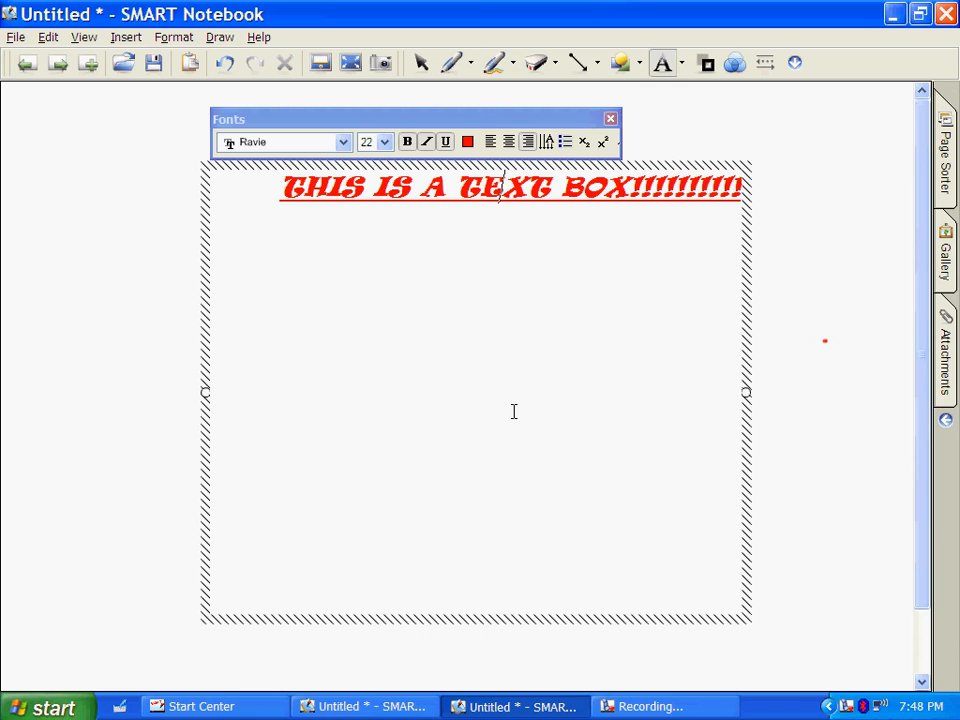
Try the vertical text direction on the whole text line and switch it back to horizontal
{"action": "left_click", "coordinate": [738, 212]}
{"action": "left_click_drag", "start_coordinate": [738, 212], "coordinate": [638, 196]}
{"action": "left_click", "coordinate": [729, 217]}
{"action": "left_click_drag", "start_coordinate": [741, 200], "coordinate": [386, 208]}
{"action": "left_click", "coordinate": [281, 212]}
{"action": "left_click_drag", "start_coordinate": [731, 216], "coordinate": [638, 190]}
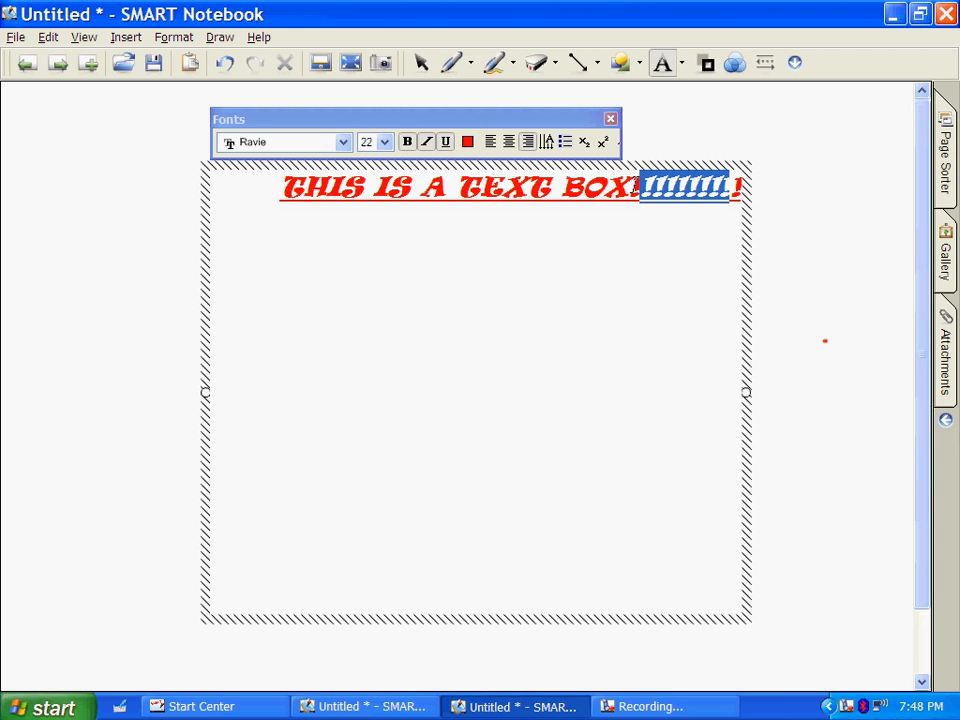
{"action": "left_click", "coordinate": [733, 214]}
{"action": "left_click_drag", "start_coordinate": [740, 192], "coordinate": [275, 212]}
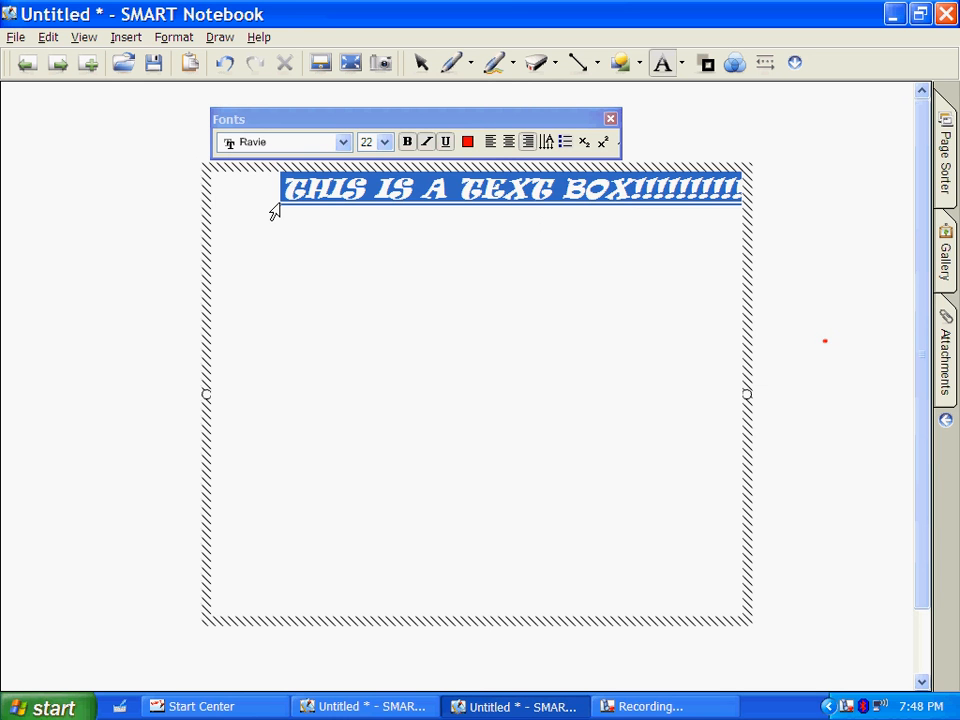
{"action": "left_click", "coordinate": [548, 142]}
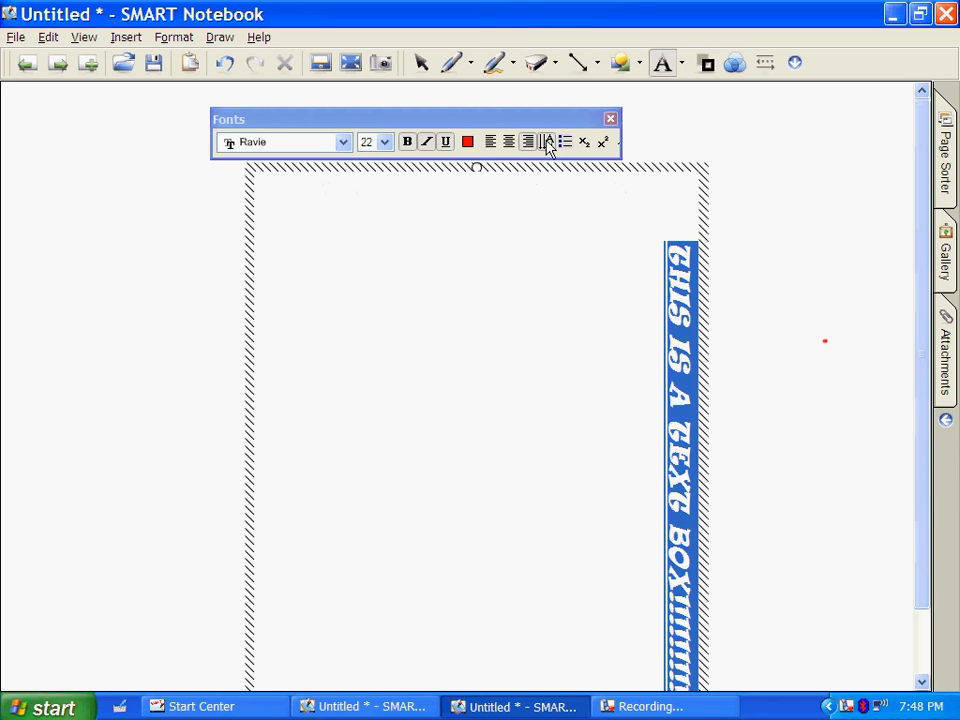
{"action": "left_click", "coordinate": [548, 142]}
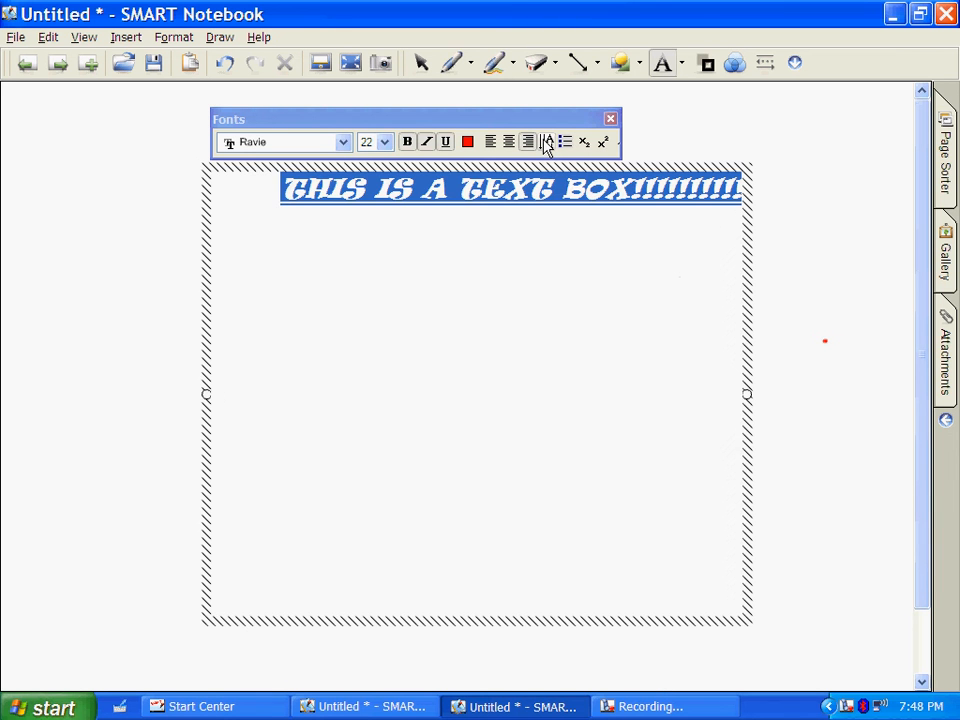
{"action": "left_click", "coordinate": [548, 142]}
{"action": "left_click", "coordinate": [548, 142]}
Start a bulleted list below the text line with the items "hello", "hola" and "como extra"
{"action": "left_click", "coordinate": [730, 225]}
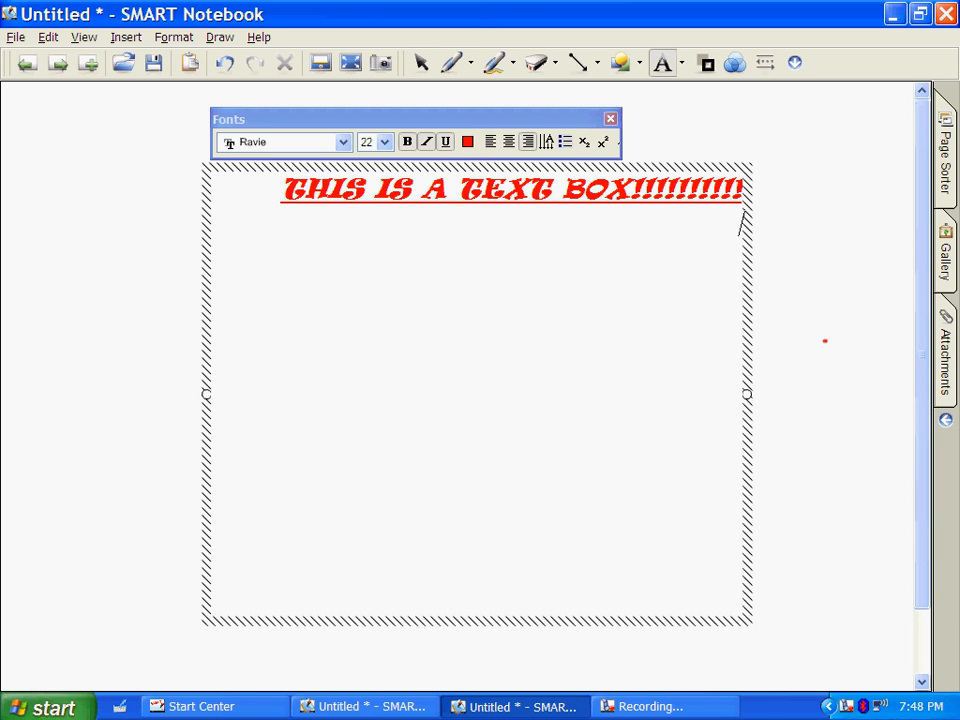
{"action": "left_click", "coordinate": [565, 142]}
{"action": "type", "text": "hello"}
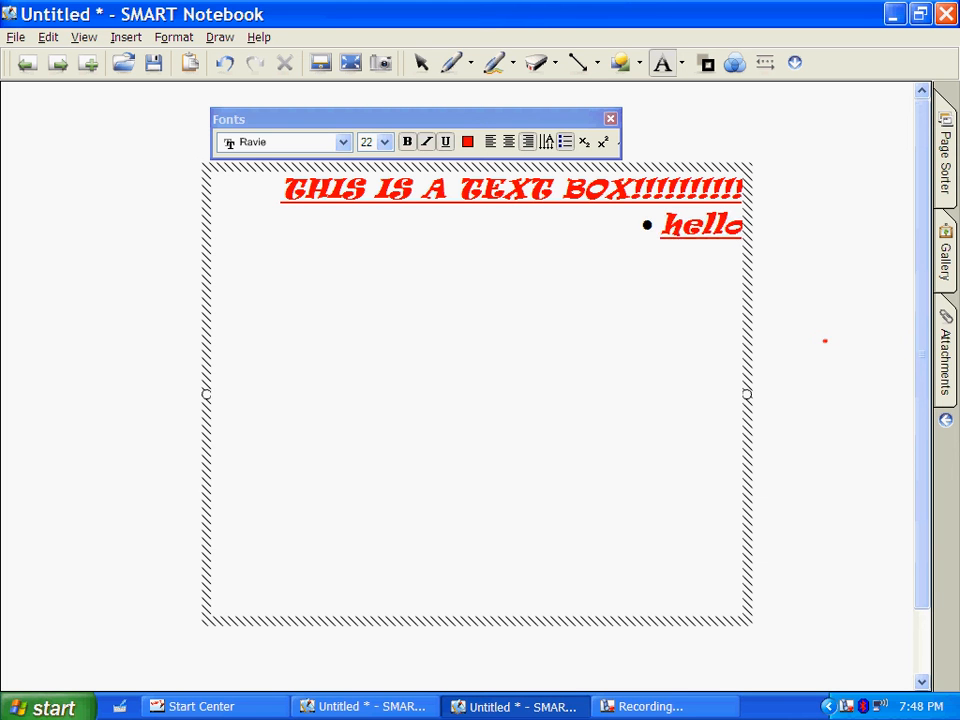
{"action": "key", "text": "Return"}
{"action": "type", "text": "hola"}
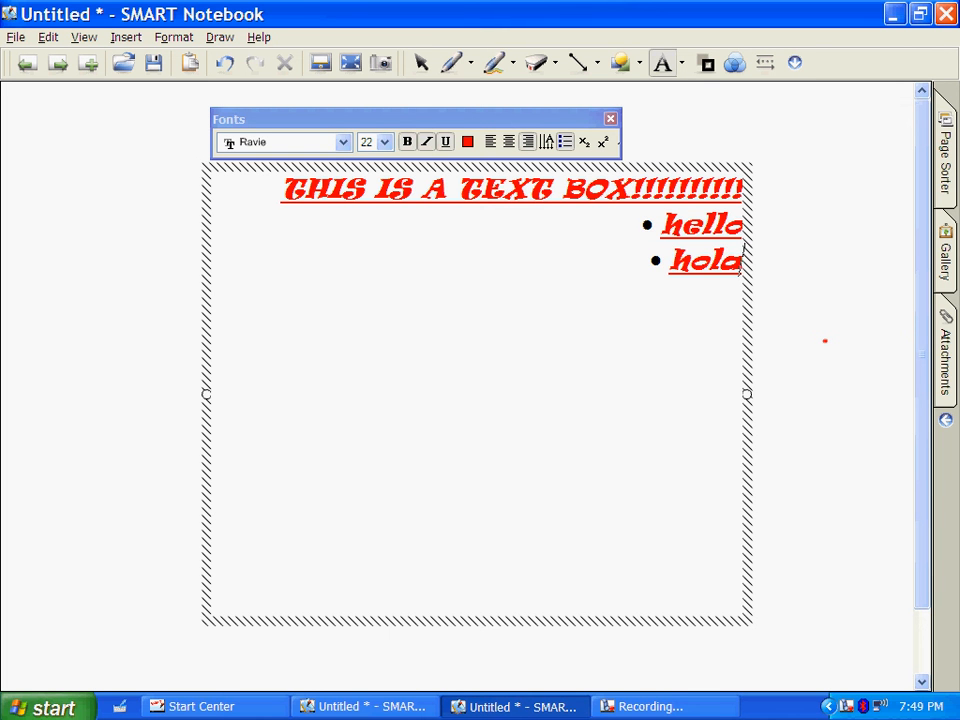
{"action": "key", "text": "Return"}
{"action": "type", "text": "co"}
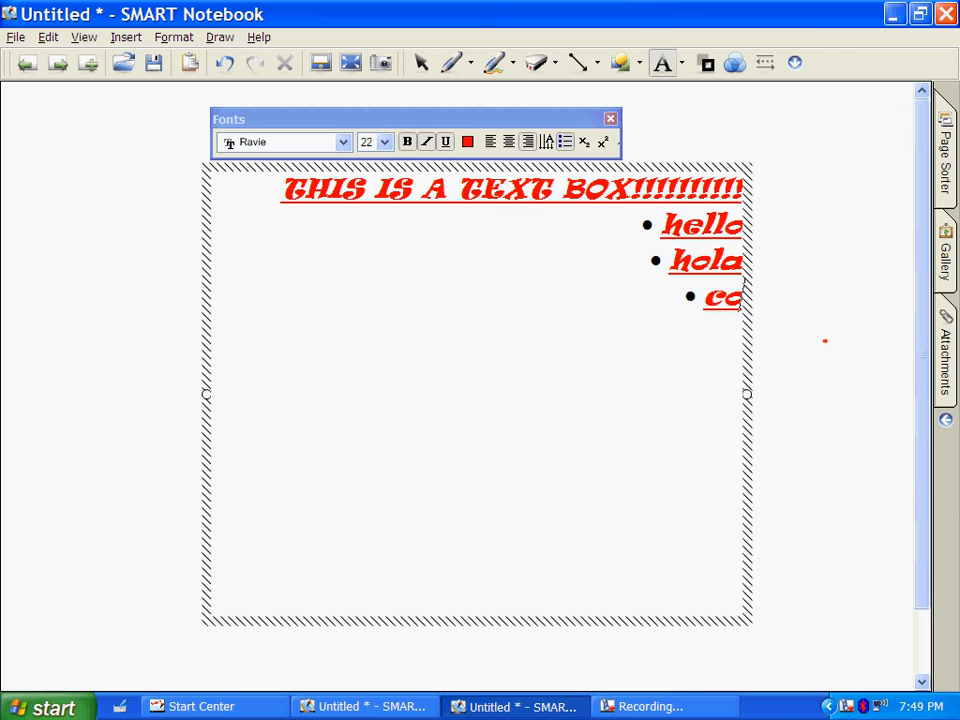
{"action": "type", "text": "mo"}
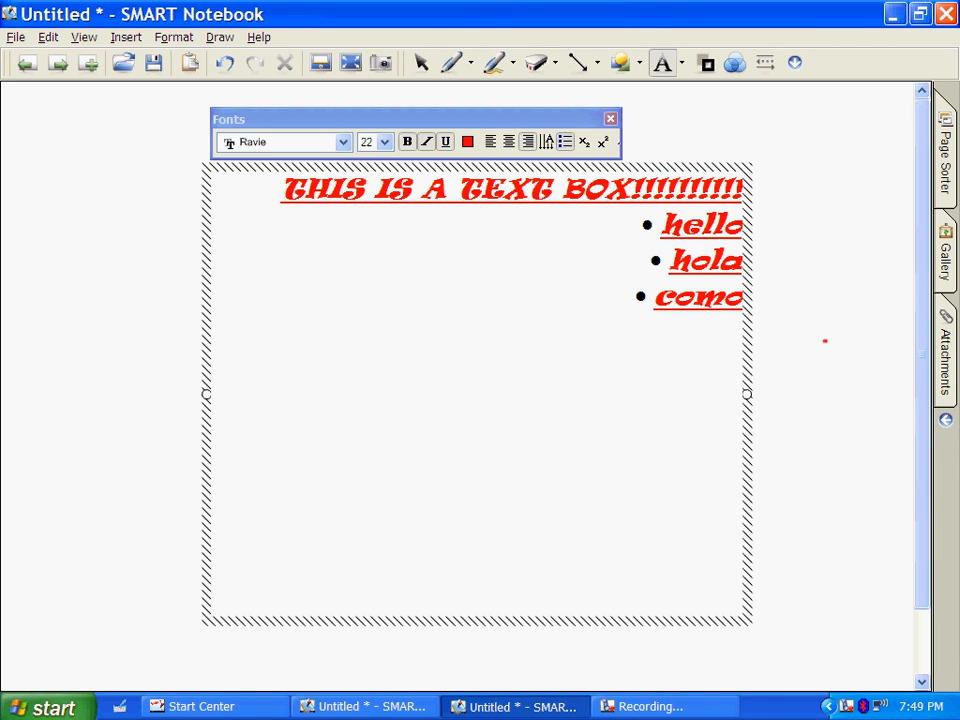
{"action": "type", "text": " ext"}
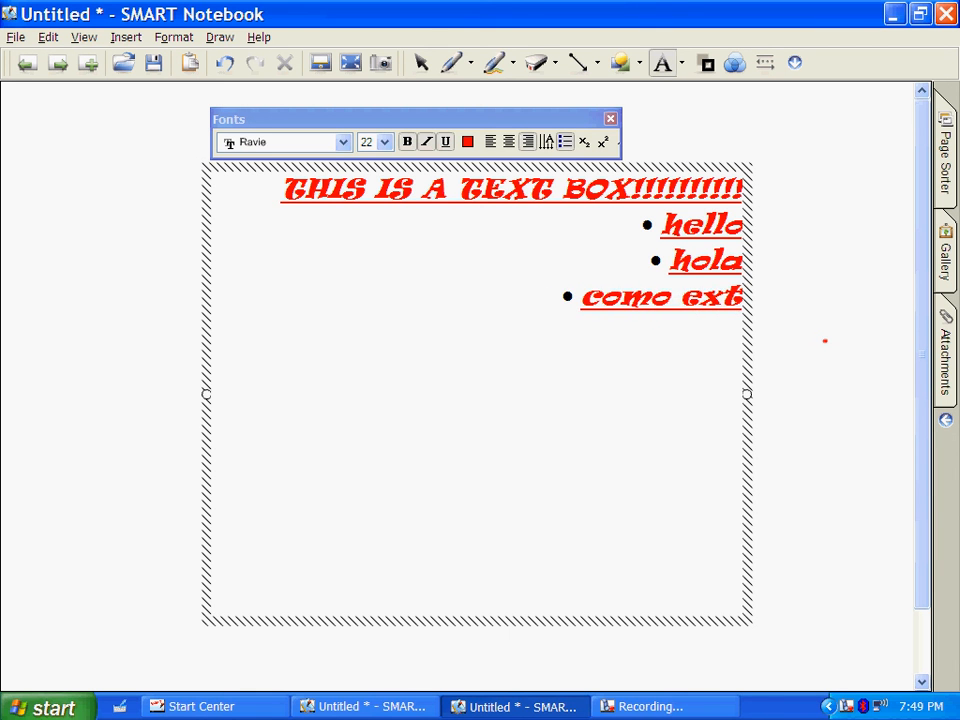
{"action": "type", "text": "ra"}
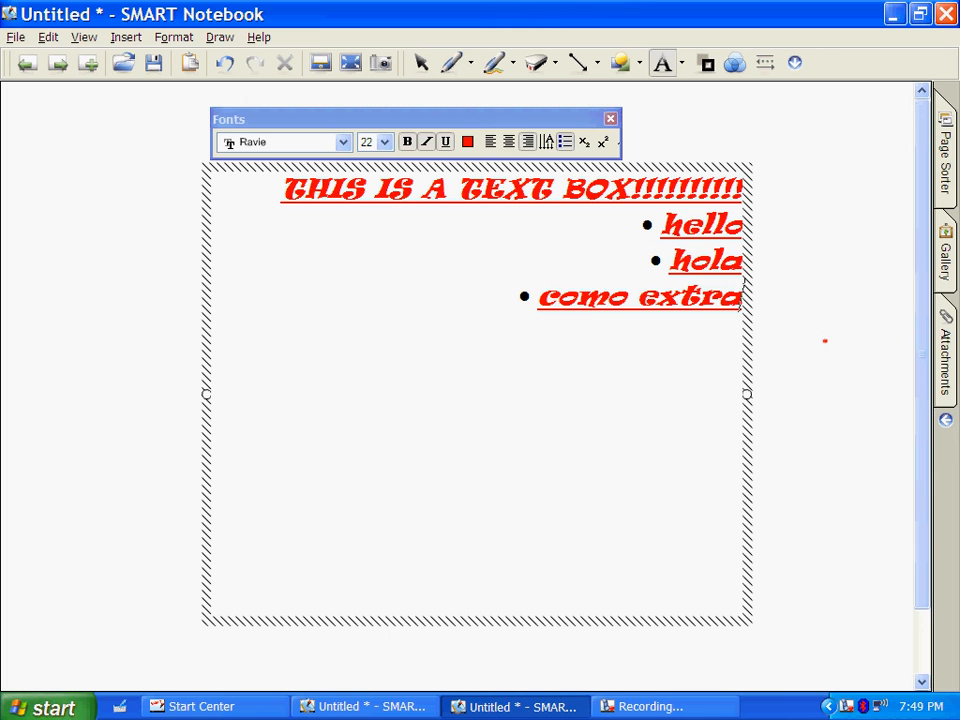
Add the bullet "x2-2x=0" to the list and make its first 2 a superscript
{"action": "key", "text": "Return"}
{"action": "type", "text": "x2-2x"}
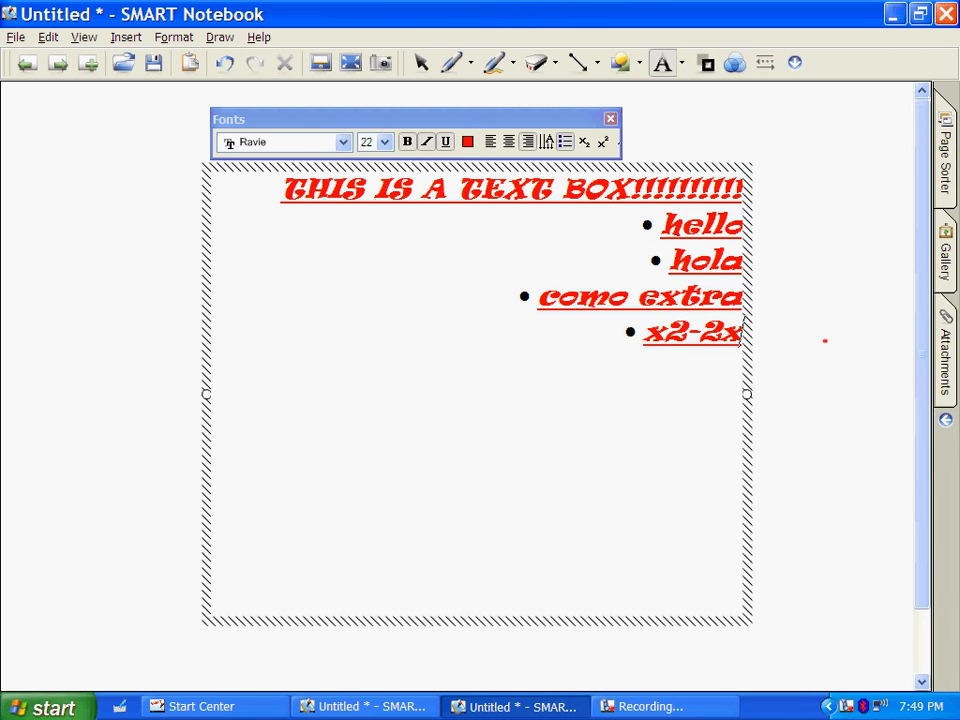
{"action": "type", "text": "=0"}
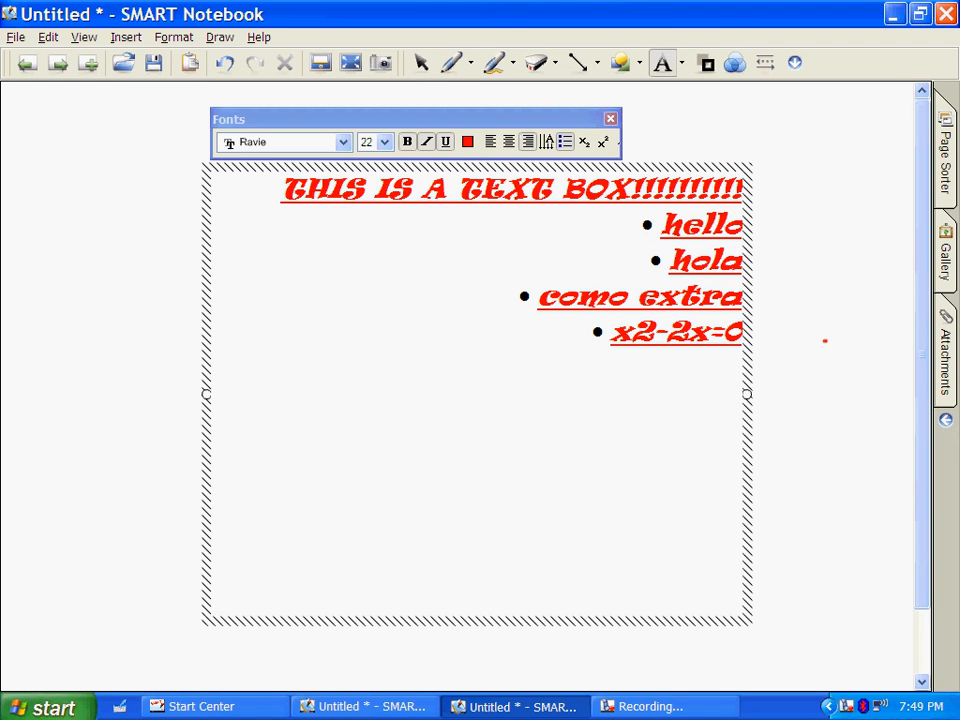
{"action": "left_click_drag", "start_coordinate": [652, 333], "coordinate": [635, 345]}
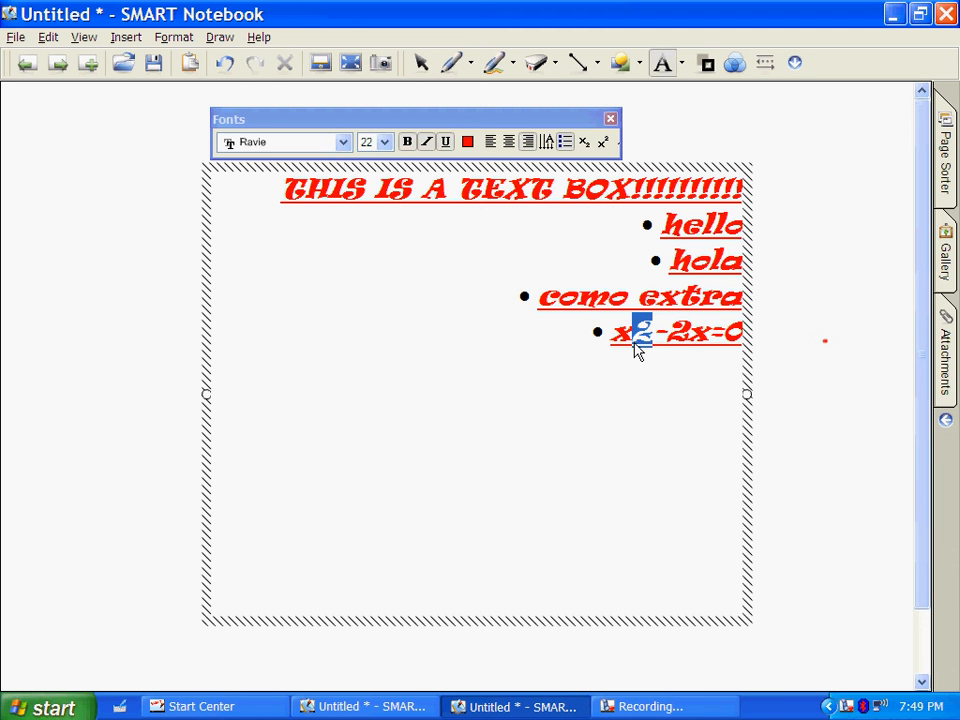
{"action": "left_click", "coordinate": [603, 142]}
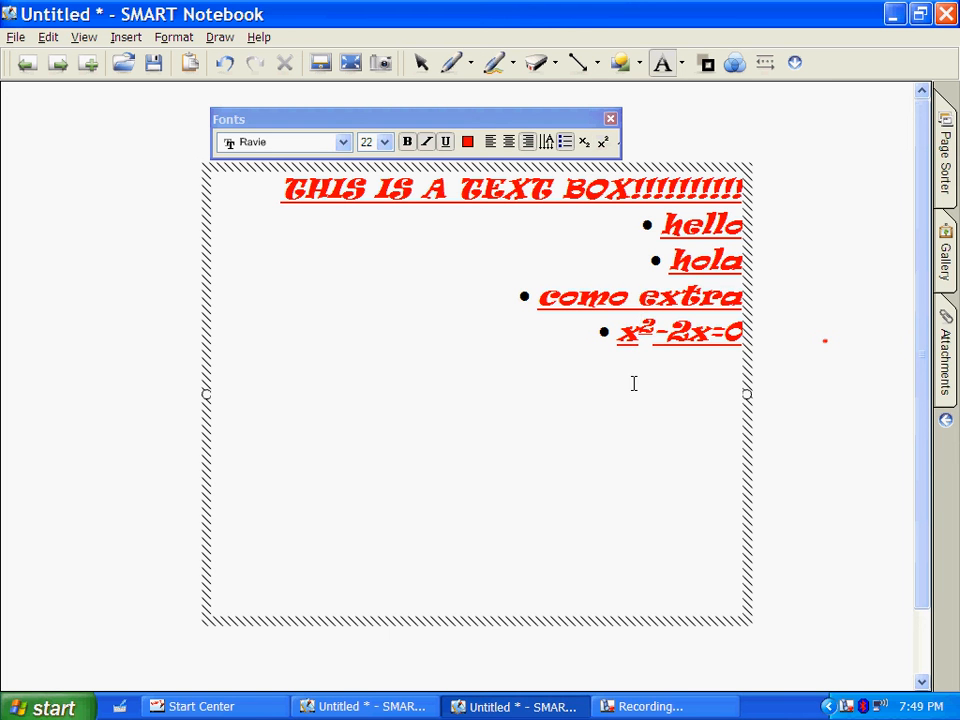
Remove the underline from the equation in the last bullet
{"action": "left_click_drag", "start_coordinate": [734, 345], "coordinate": [623, 357]}
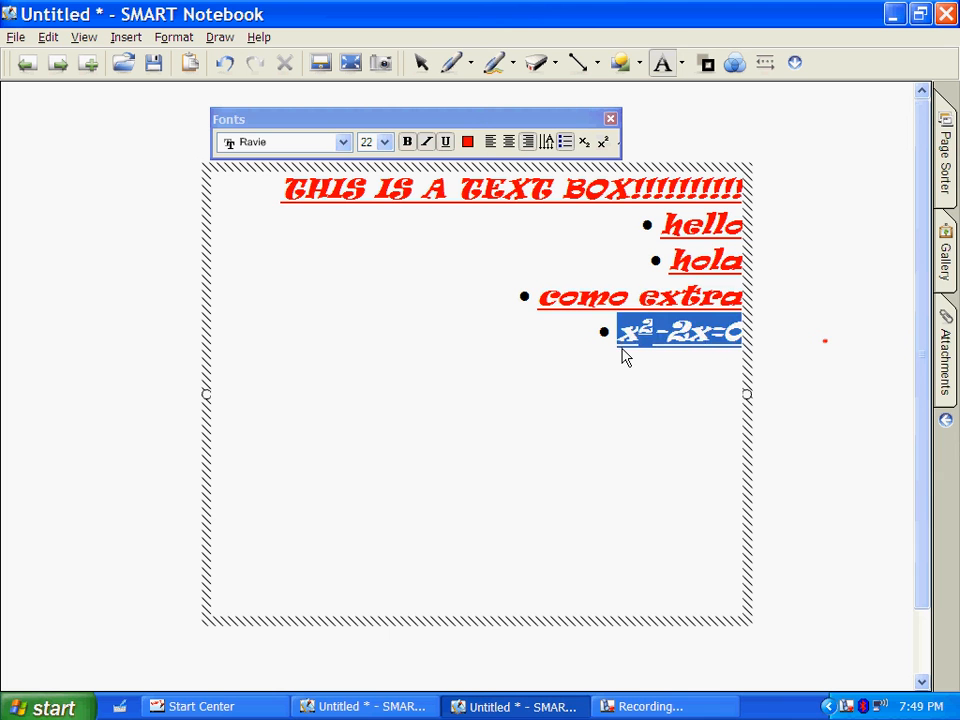
{"action": "left_click", "coordinate": [446, 144]}
{"action": "left_click", "coordinate": [610, 421]}
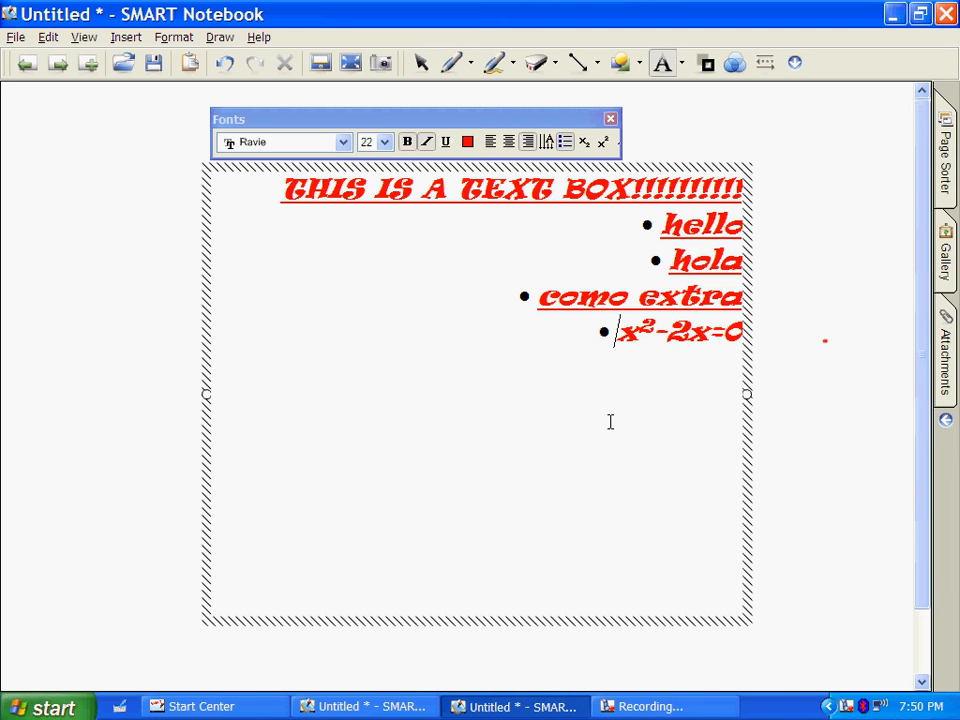
Add a new bullet reading "H2O" below the equation
{"action": "key", "text": "Right"}
{"action": "key", "text": "Right"}
{"action": "key", "text": "Right"}
{"action": "key", "text": "Right"}
{"action": "key", "text": "Right"}
{"action": "key", "text": "Right"}
{"action": "key", "text": "Right"}
{"action": "key", "text": "Return"}
{"action": "type", "text": "H2O"}
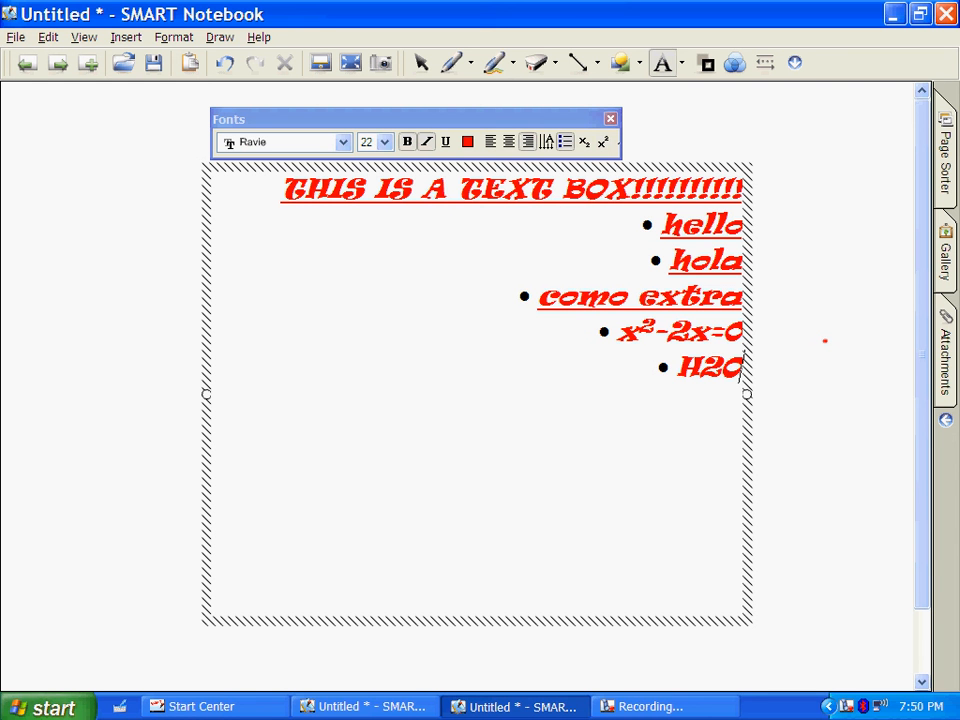
Make the 2 in the H2O bullet a subscript
{"action": "left_click_drag", "start_coordinate": [717, 366], "coordinate": [700, 367]}
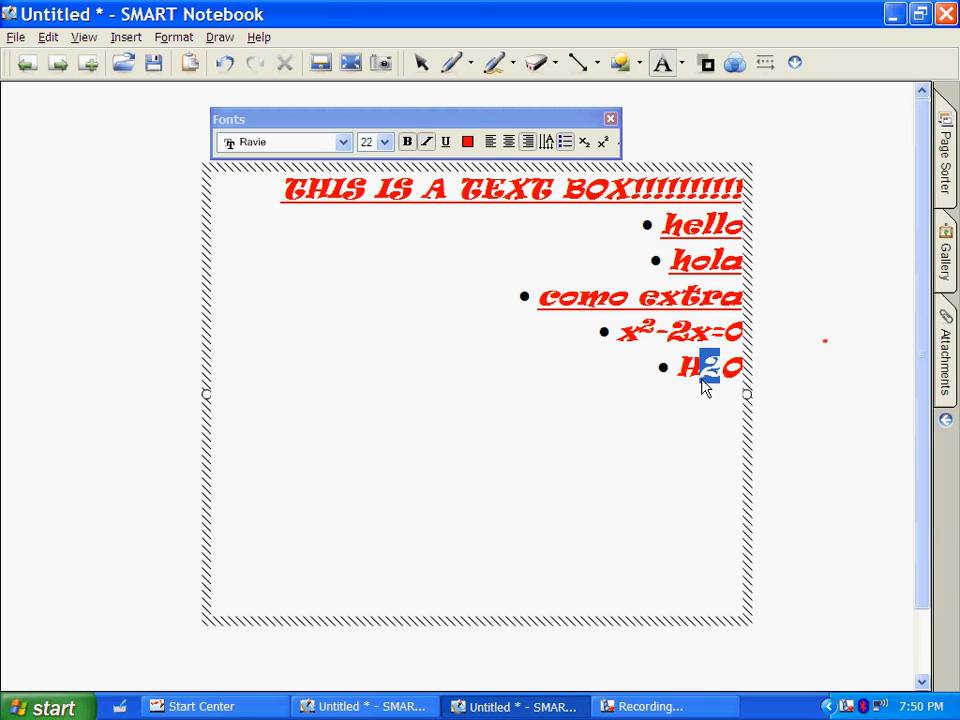
{"action": "left_click", "coordinate": [585, 142]}
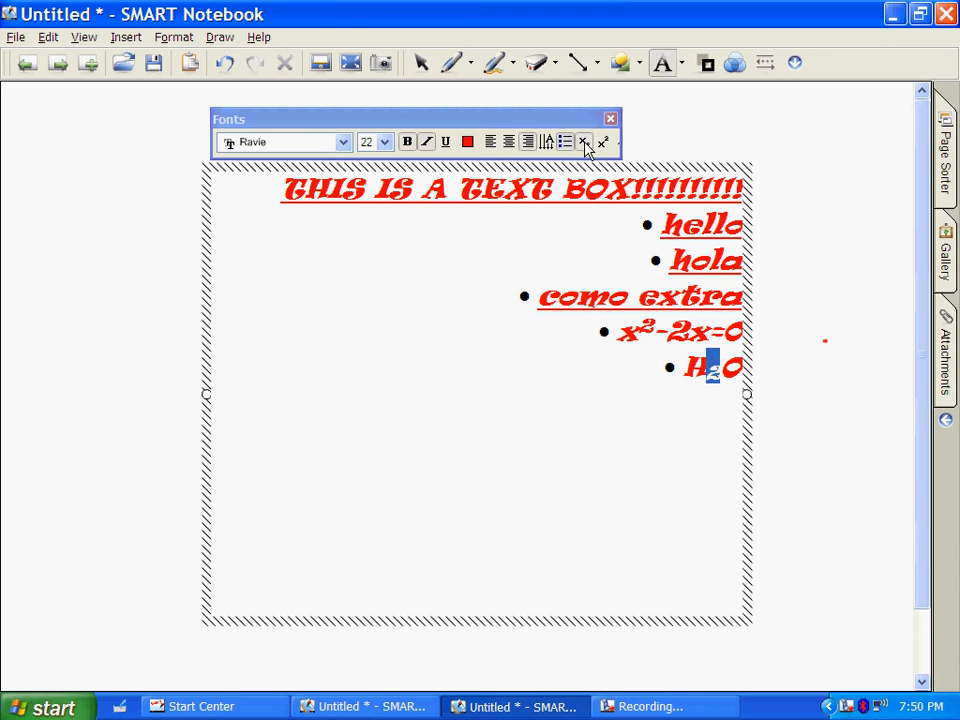
{"action": "left_click", "coordinate": [616, 480]}
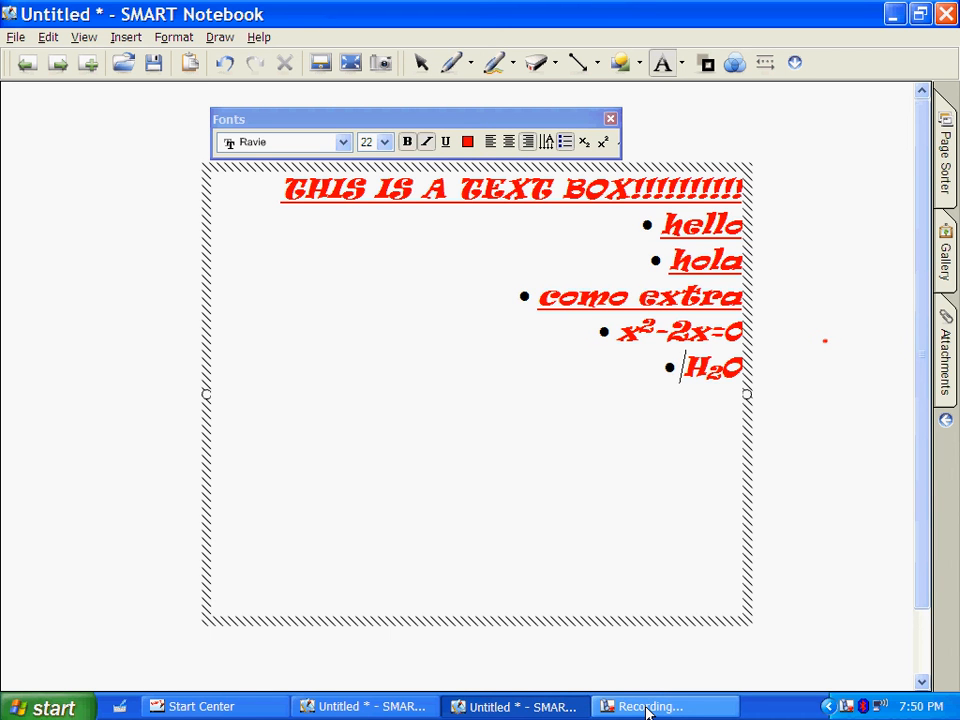
{"action": "left_click", "coordinate": [648, 707]}
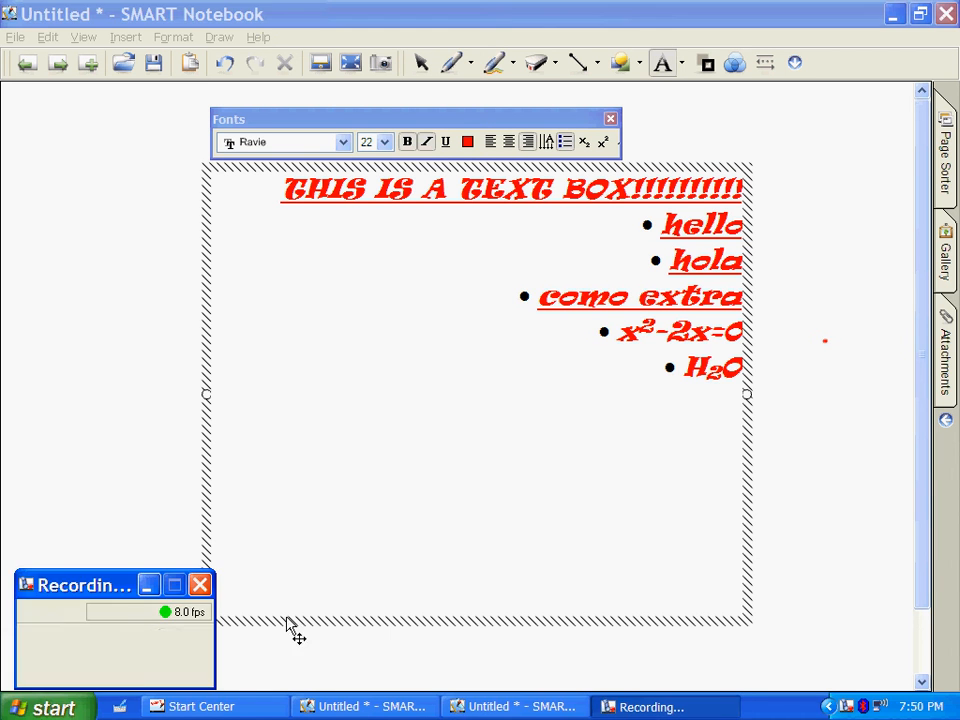